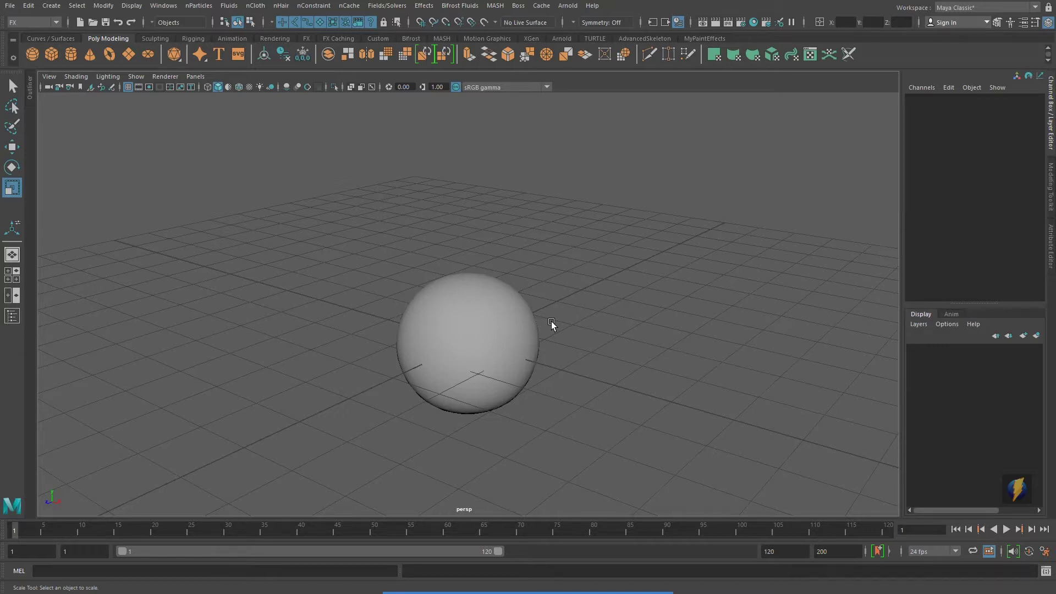
Move the sphere straight up to about 9.4 units above the grid
left_click_drag(507, 316, 619, 326)
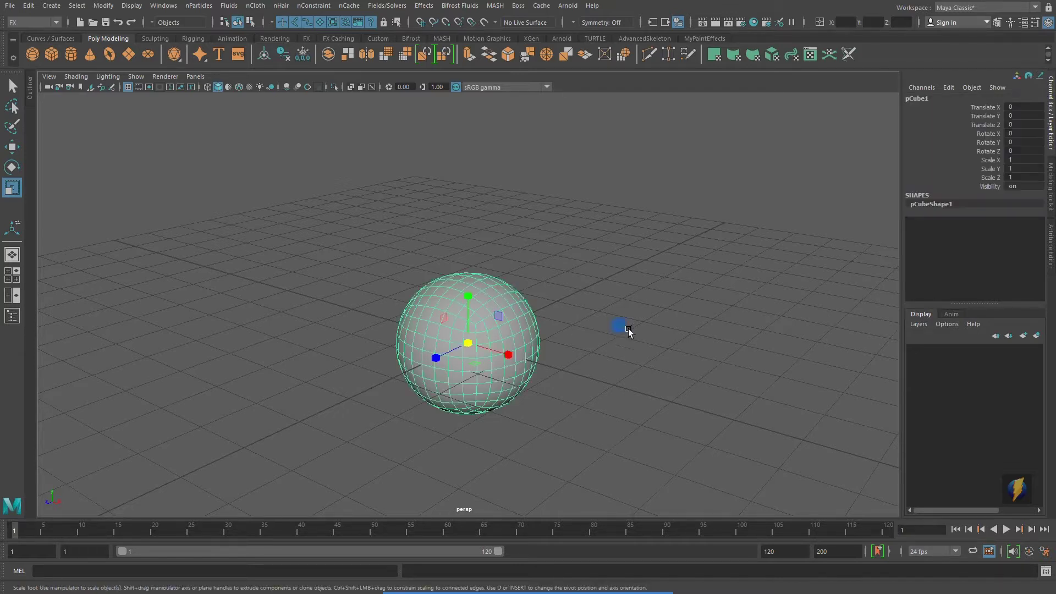
scroll(645, 324, "down", 4)
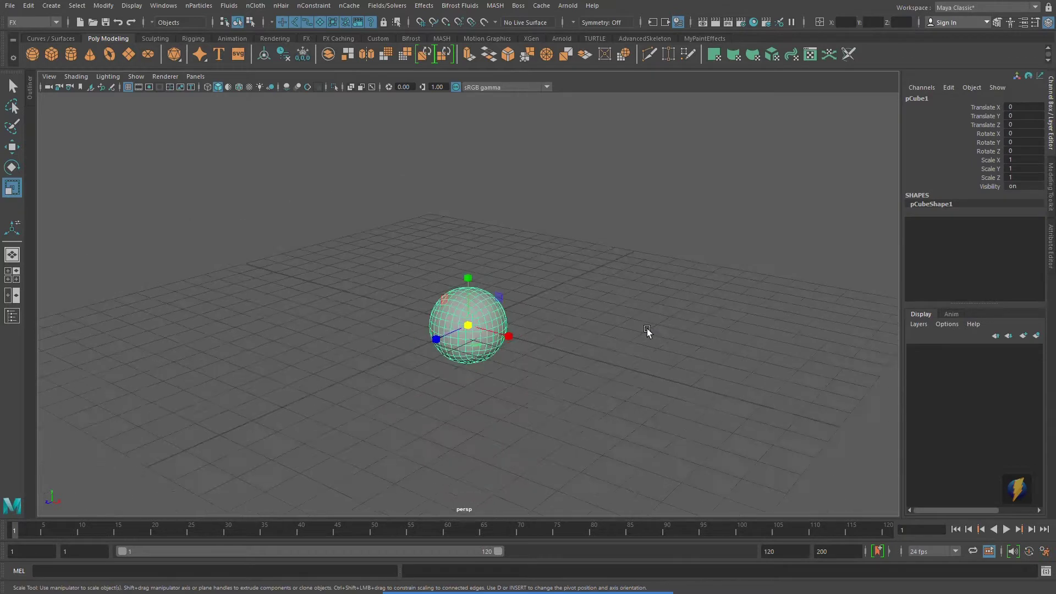
left_click(9, 147)
middle_click_drag(480, 243, 487, 297, "alt")
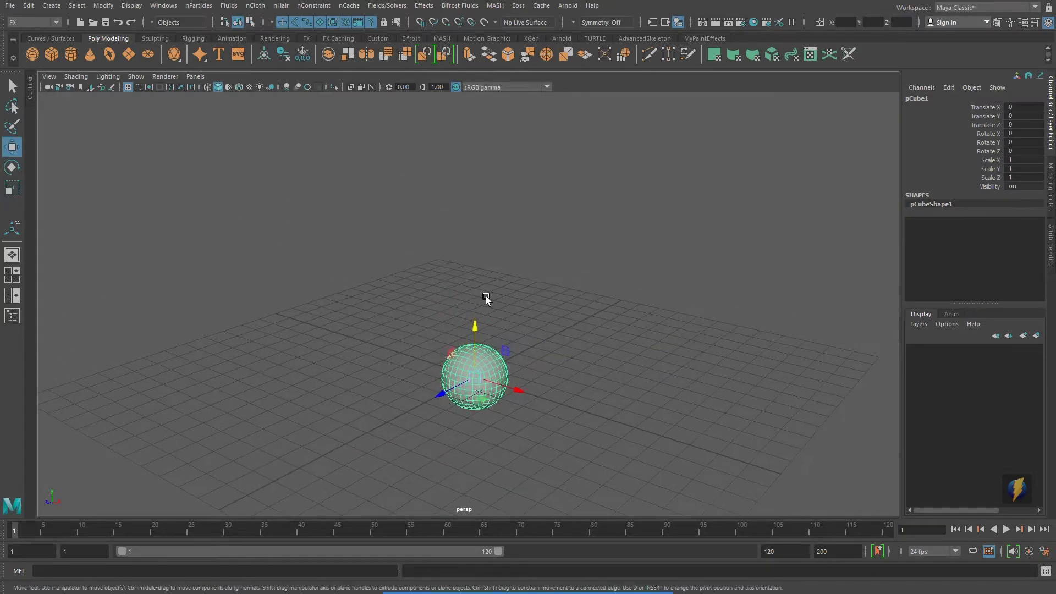
left_click_drag(486, 297, 461, 275, "alt")
left_click_drag(466, 325, 460, 71)
middle_click_drag(576, 242, 593, 271, "alt")
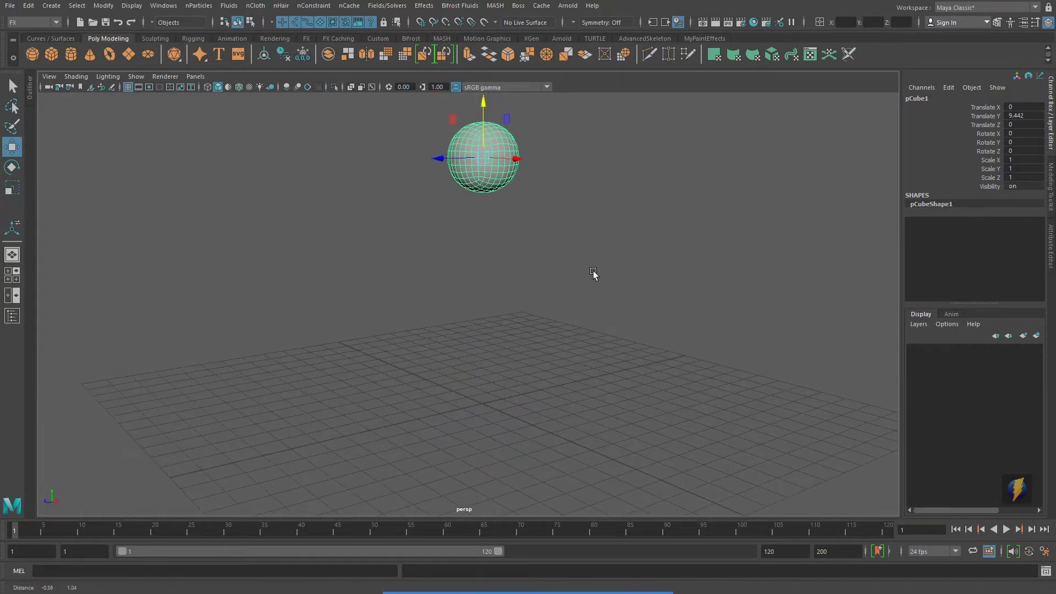
left_click_drag(592, 271, 643, 281, "alt")
left_click_drag(412, 379, 483, 348, "alt")
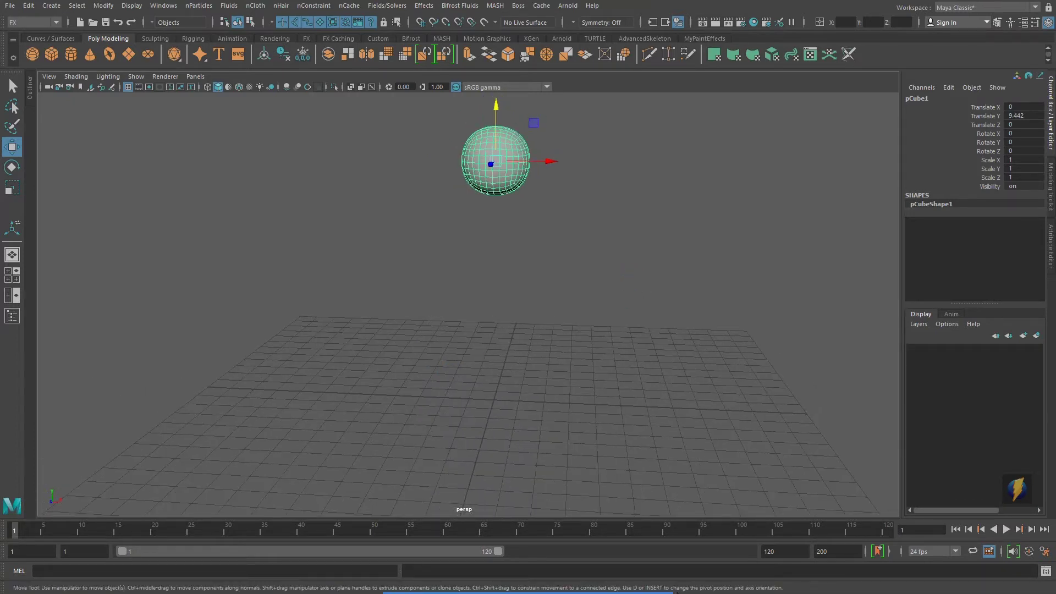
Convert the raised sphere into an nCloth object
left_click_drag(219, 330, 48, 71)
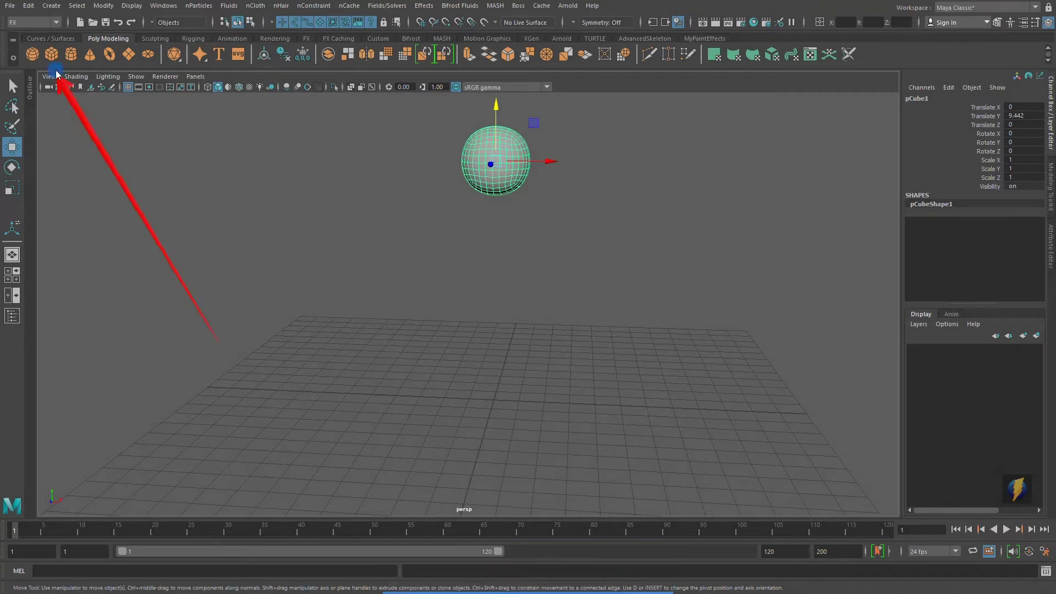
mouse_move(219, 341)
left_mouse_down()
mouse_move(224, 141)
mouse_move(200, 18)
mouse_move(243, 19)
left_mouse_up()
left_click(254, 8)
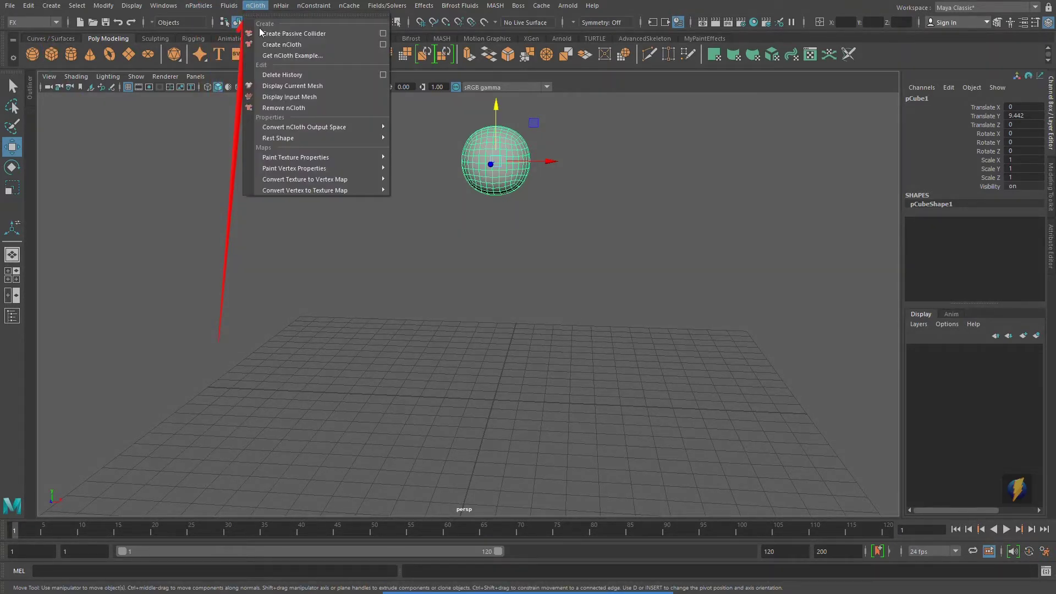
left_click(287, 46)
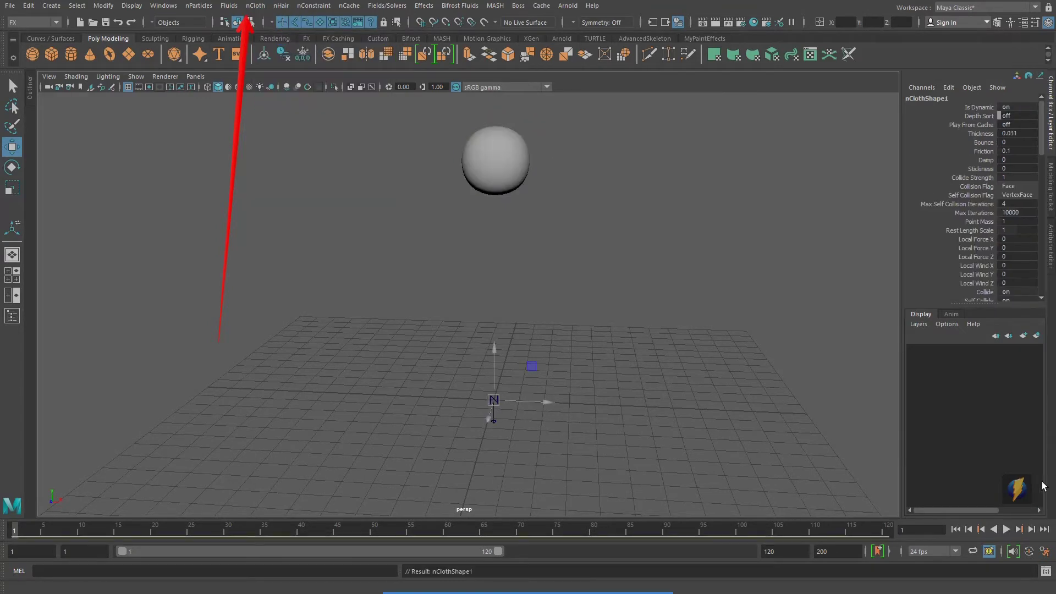
Check the Time Slider playback preferences and test the sphere's cloth simulation, finishing back at the start frame
left_click(1029, 551)
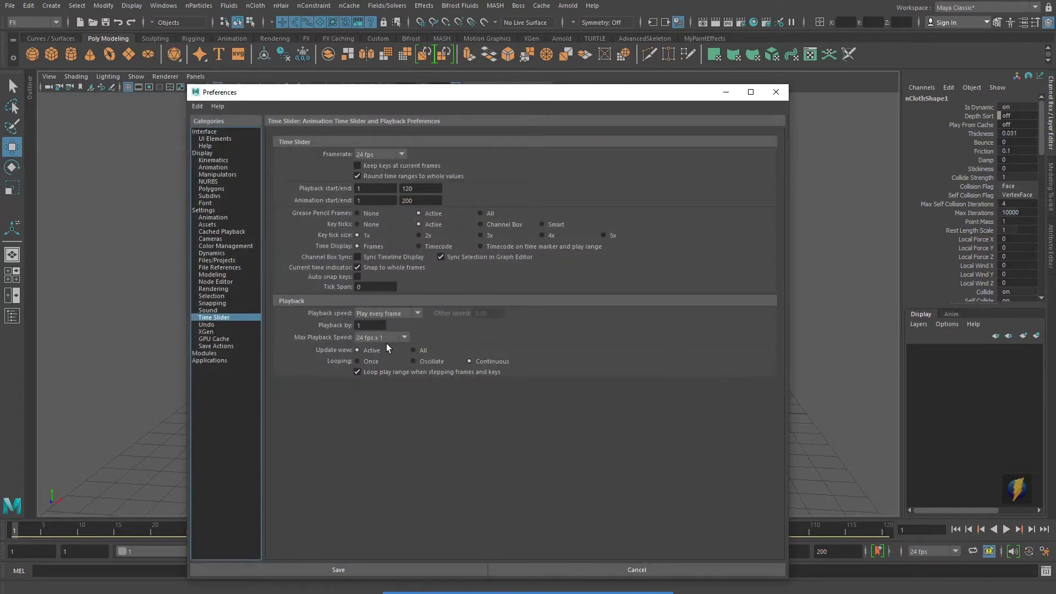
left_click(776, 92)
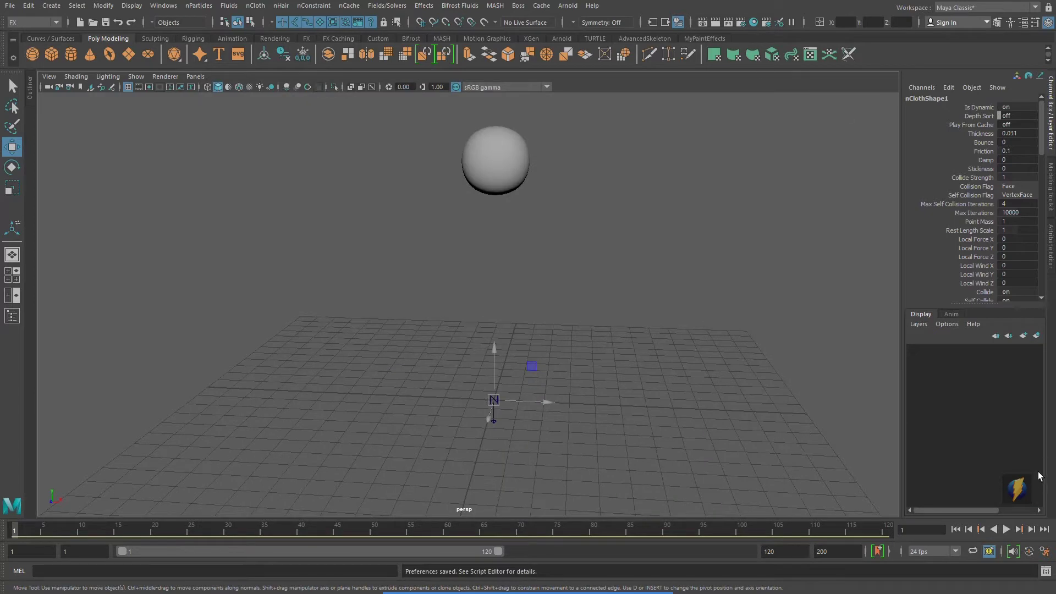
left_click(1005, 528)
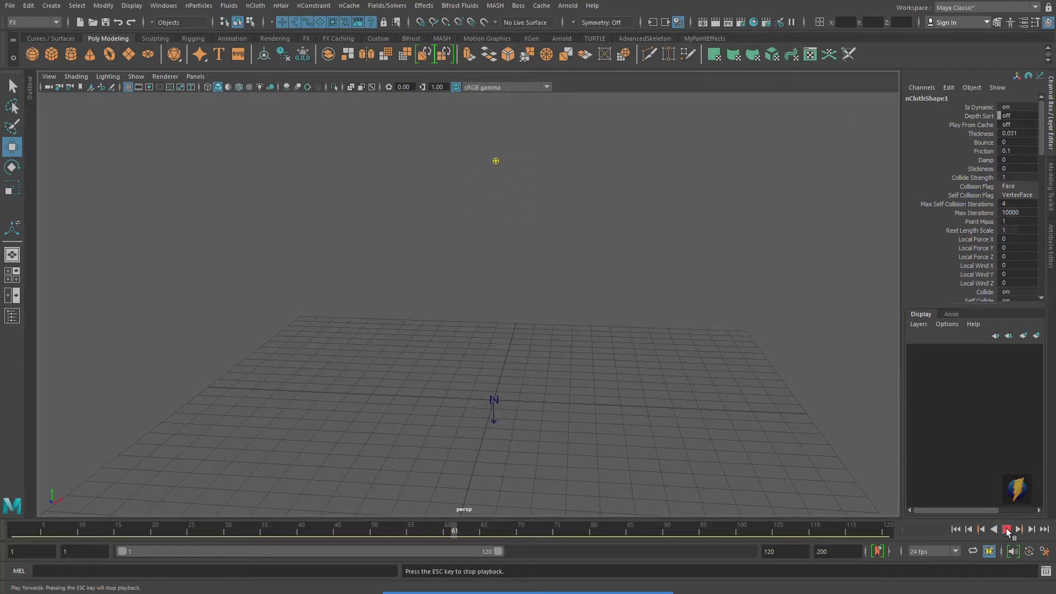
left_click(1005, 528)
left_click(957, 529)
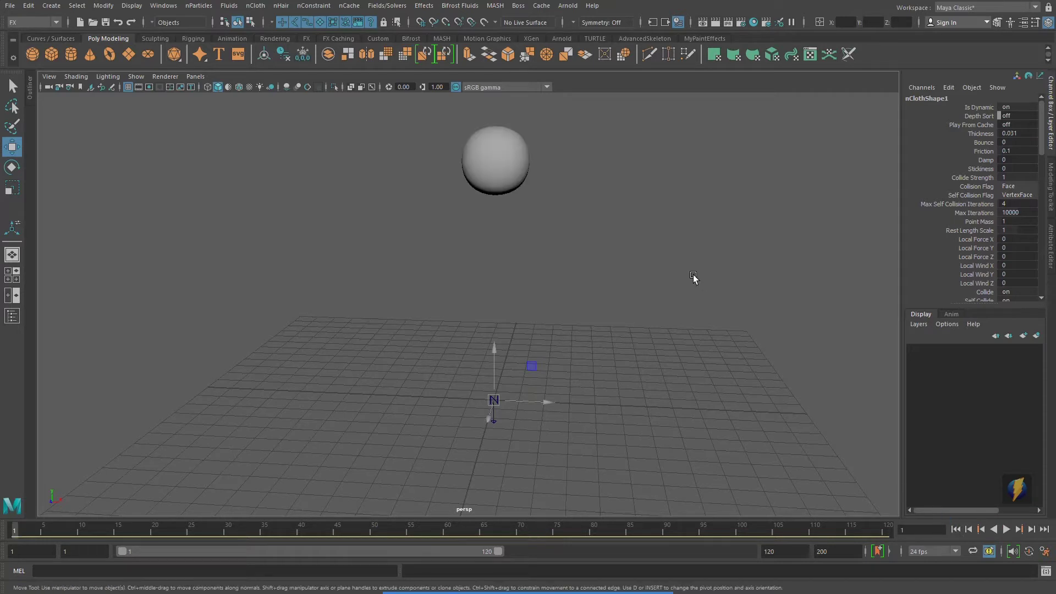
Enable Use Plane in the nucleus node's Ground Plane attributes
left_click(531, 178)
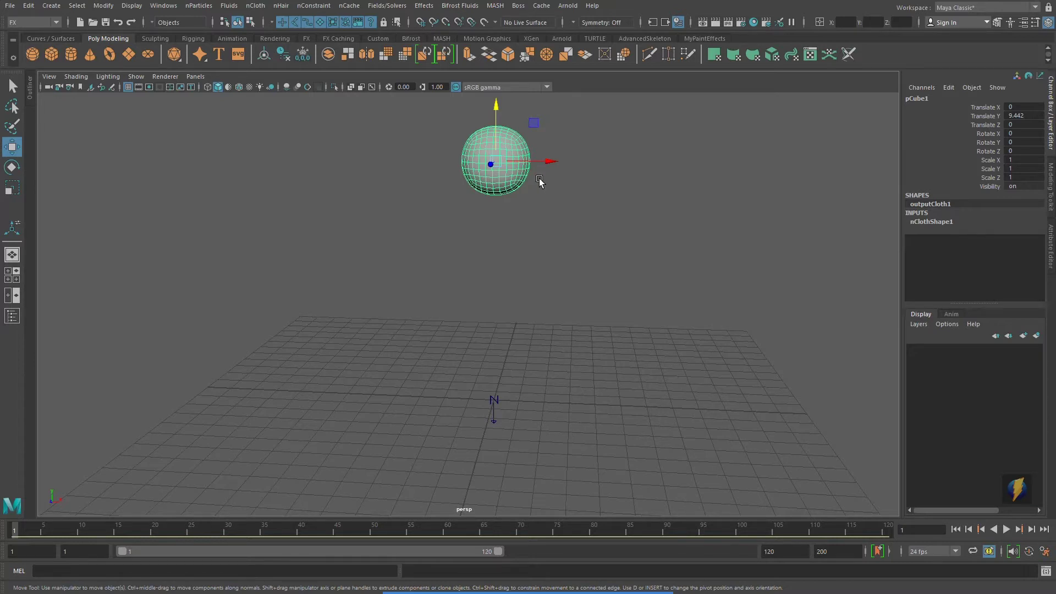
left_click(493, 400)
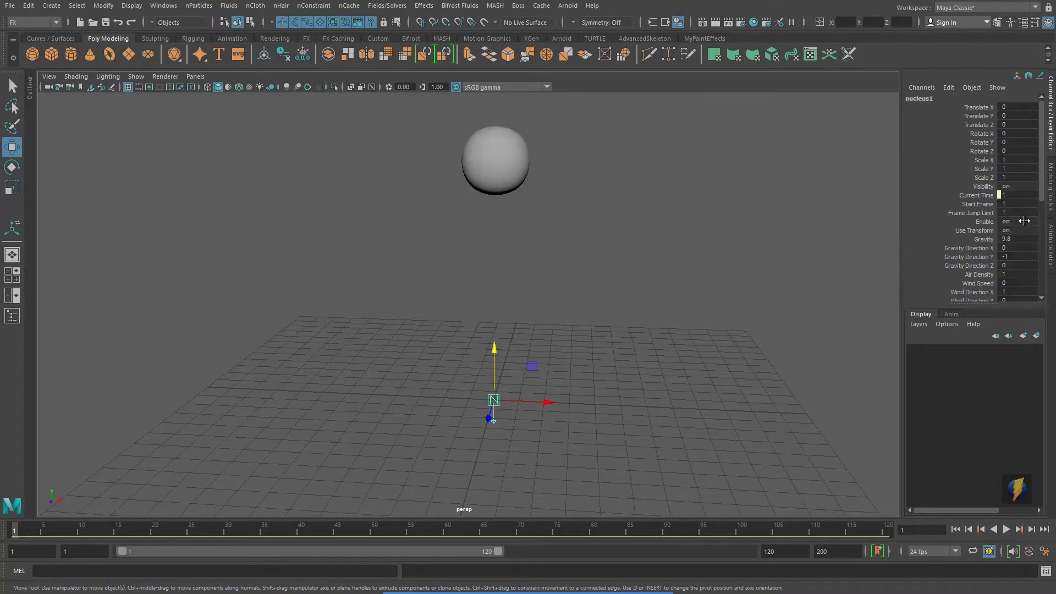
left_click(1051, 255)
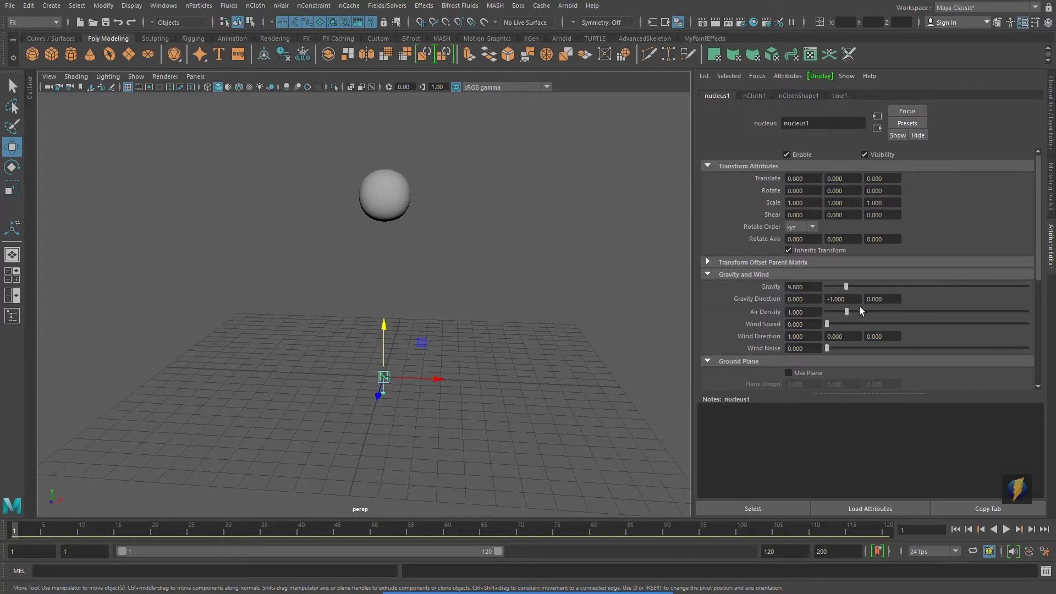
left_click(788, 373)
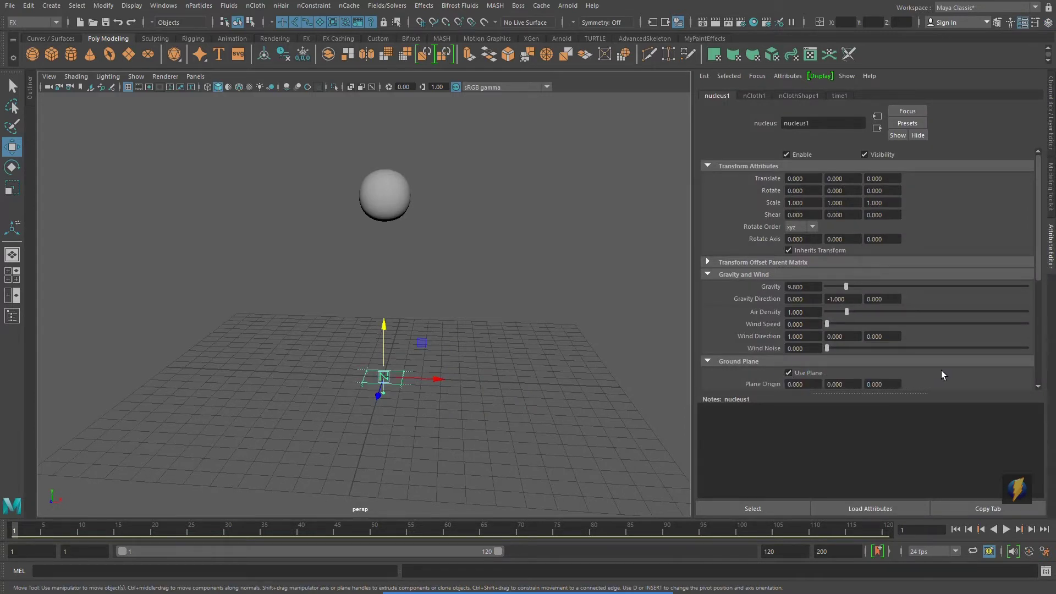
Play the simulation to see the cloth sphere hit the ground plane, and return to the start frame
left_click(1005, 528)
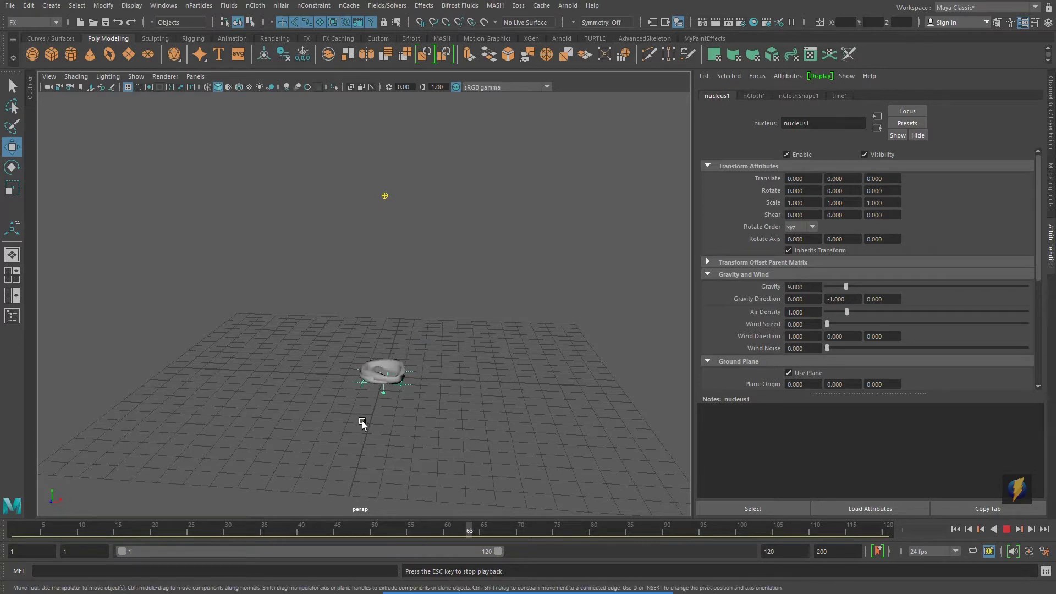
right_click_drag(364, 423, 613, 396, "alt")
left_click(1006, 530)
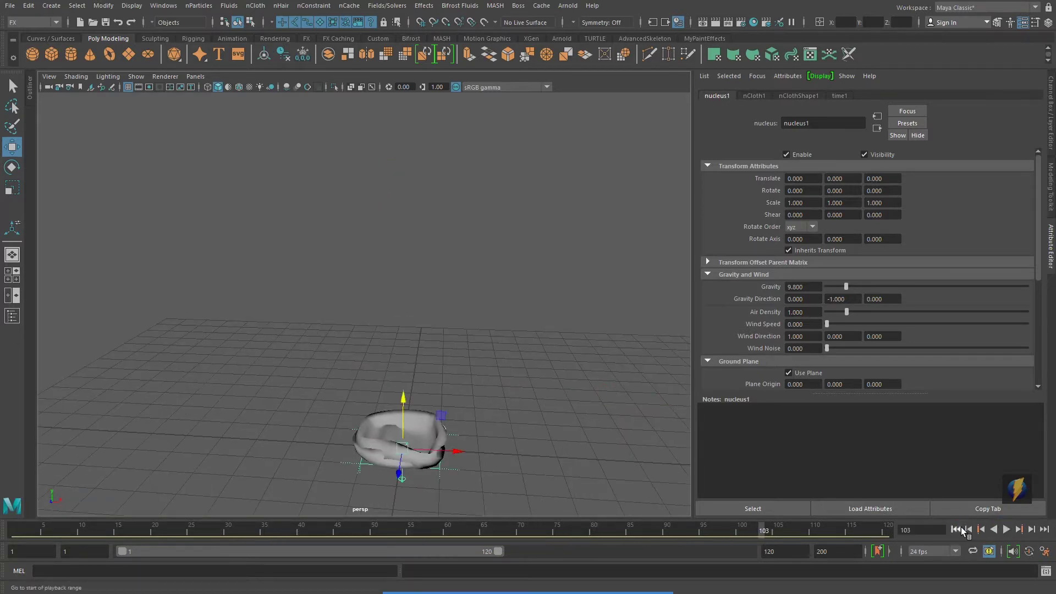
left_click(955, 530)
Replace the sphere's nClothShape1 settings with the solidRubber preset
right_click_drag(532, 324, 364, 325, "alt")
left_click_drag(354, 347, 365, 337, "alt")
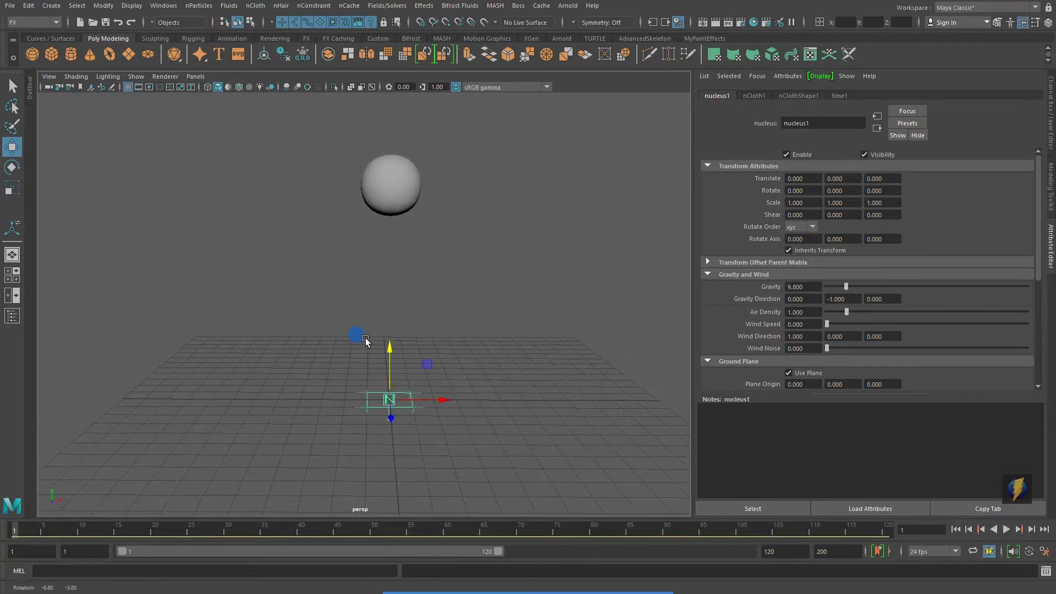
right_click_drag(367, 336, 416, 329, "alt")
middle_click_drag(422, 298, 416, 305, "alt")
left_click(386, 178)
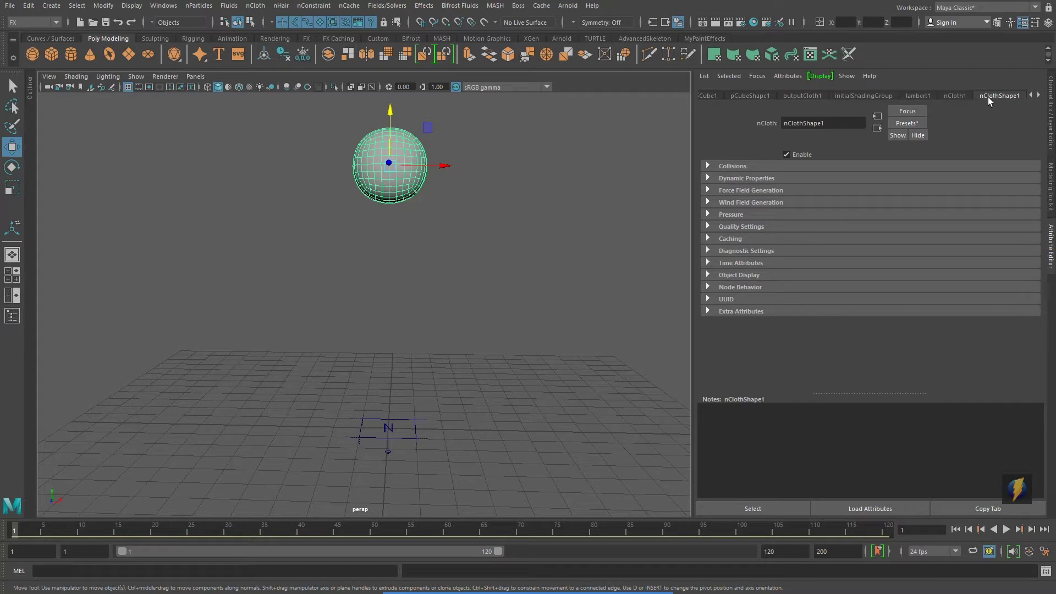
left_click(892, 125)
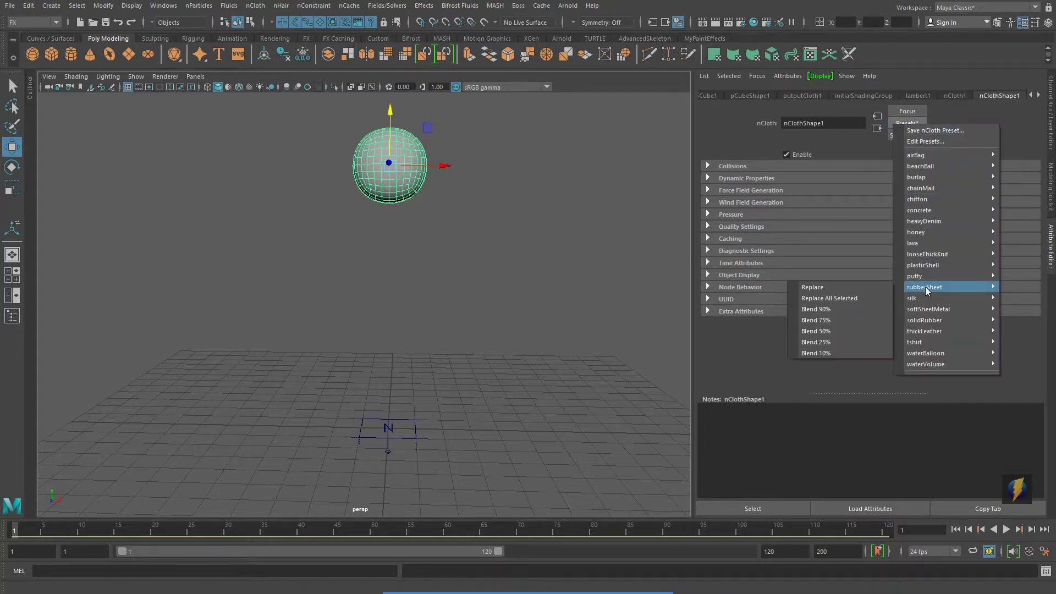
mouse_move(927, 287)
mouse_move(936, 321)
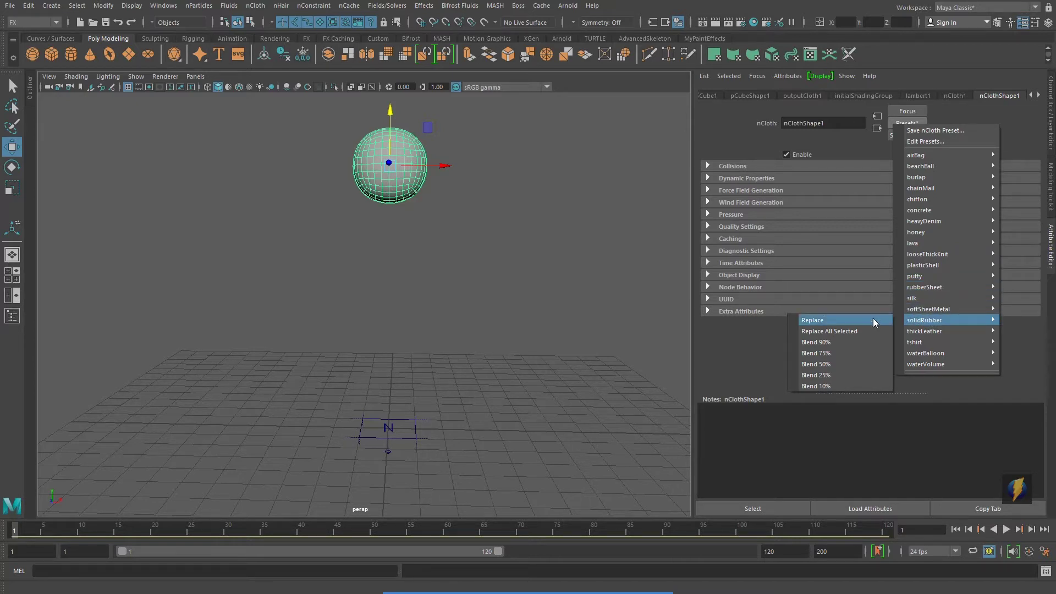
left_click(825, 320)
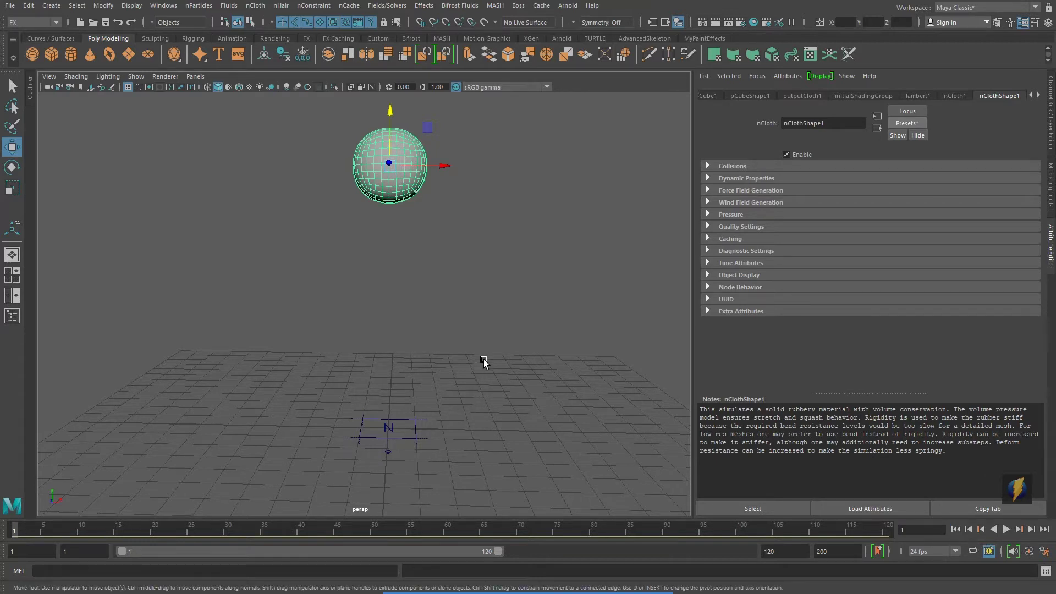
Play the simulation with the solid rubber sphere, and rewind it to the first frame
right_click_drag(483, 359, 386, 365, "alt")
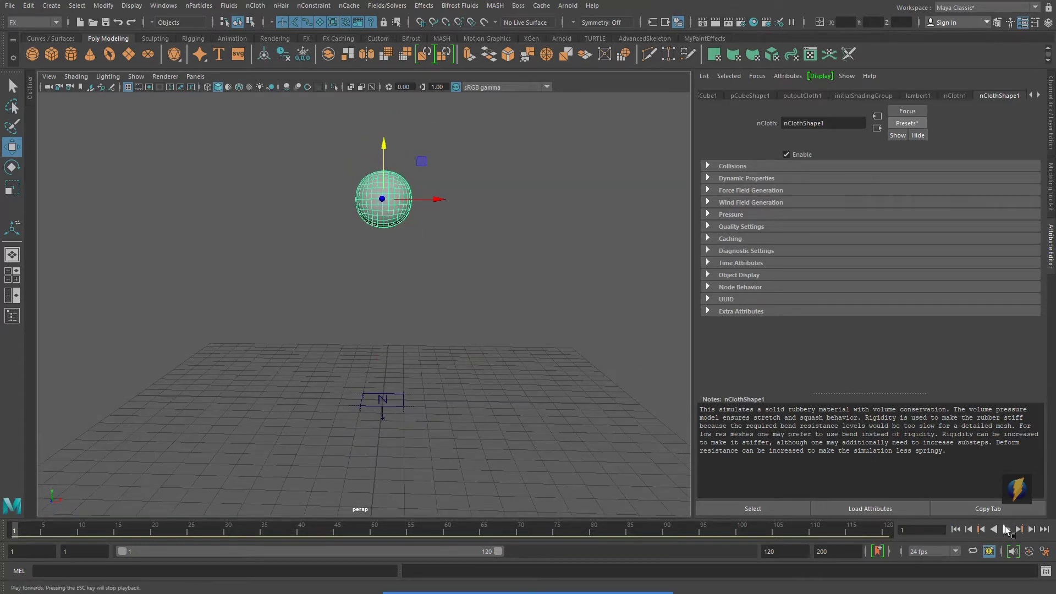
left_click(1005, 526)
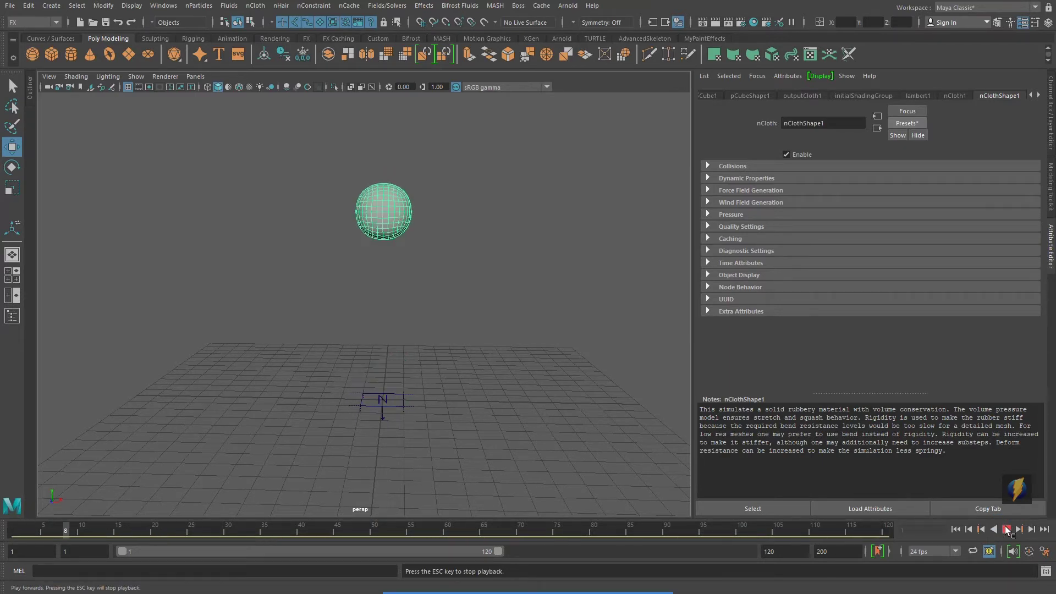
left_click(1004, 526)
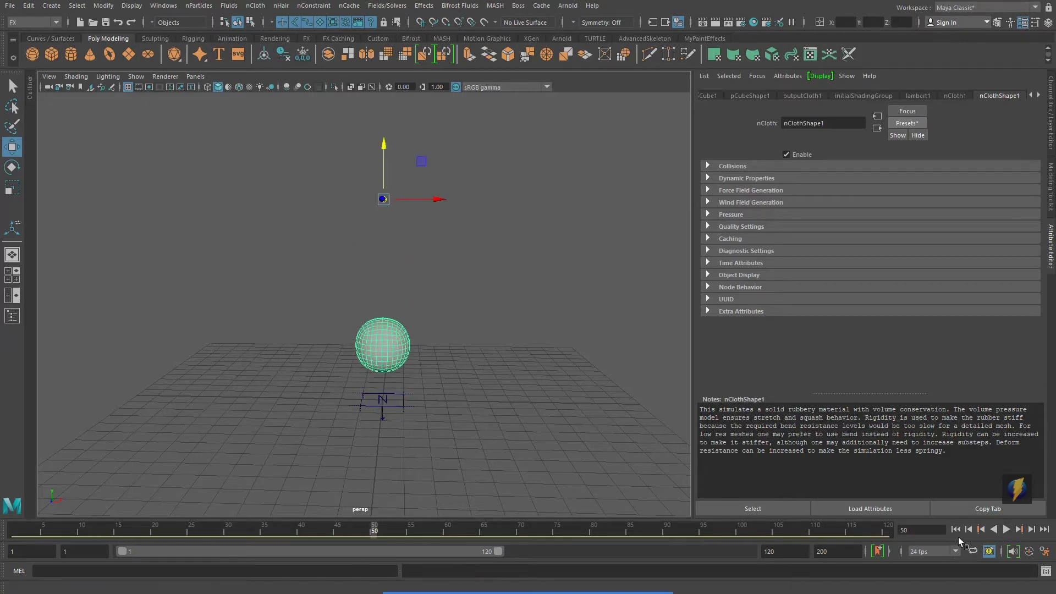
left_click(955, 529)
right_click_drag(415, 330, 479, 340, "alt")
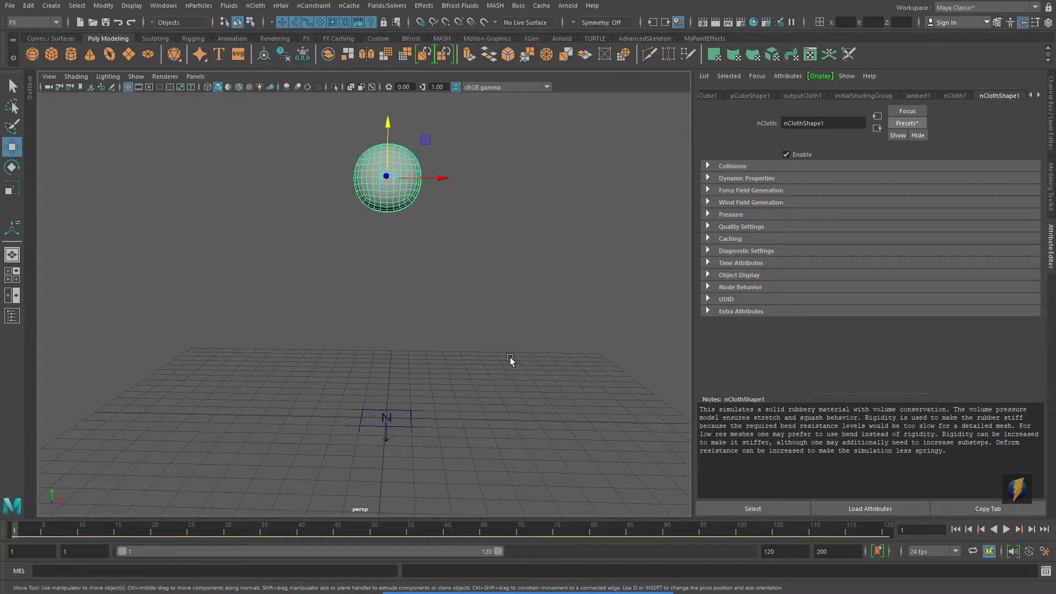
Examine the Collisions, Dynamic Properties and Force Field Generation attributes of nClothShape1
left_click(575, 577)
mouse_move(564, 354)
left_mouse_down()
mouse_move(822, 219)
mouse_move(979, 104)
left_mouse_up()
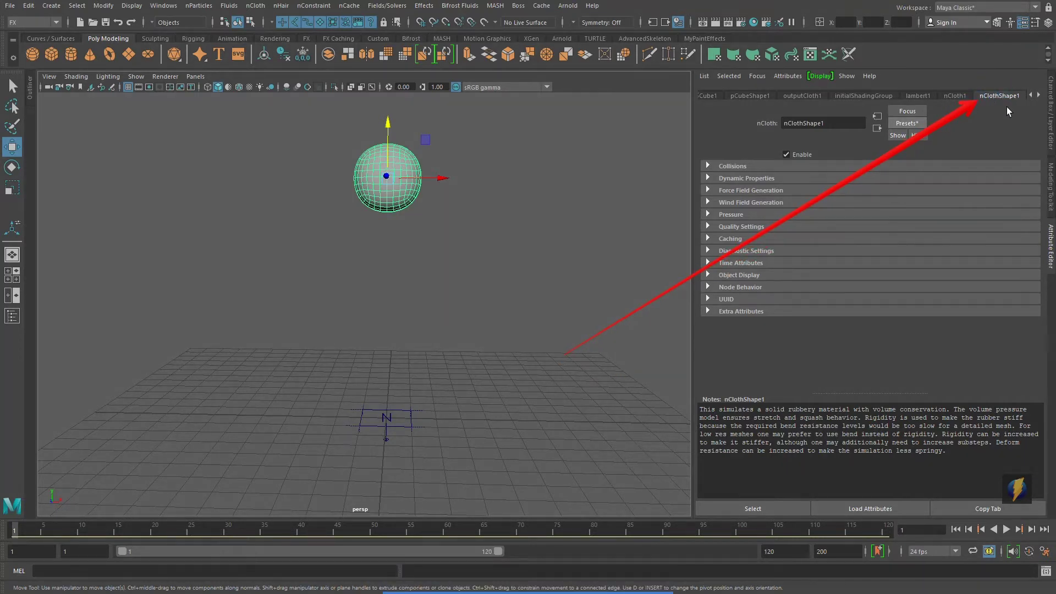
left_click(708, 166)
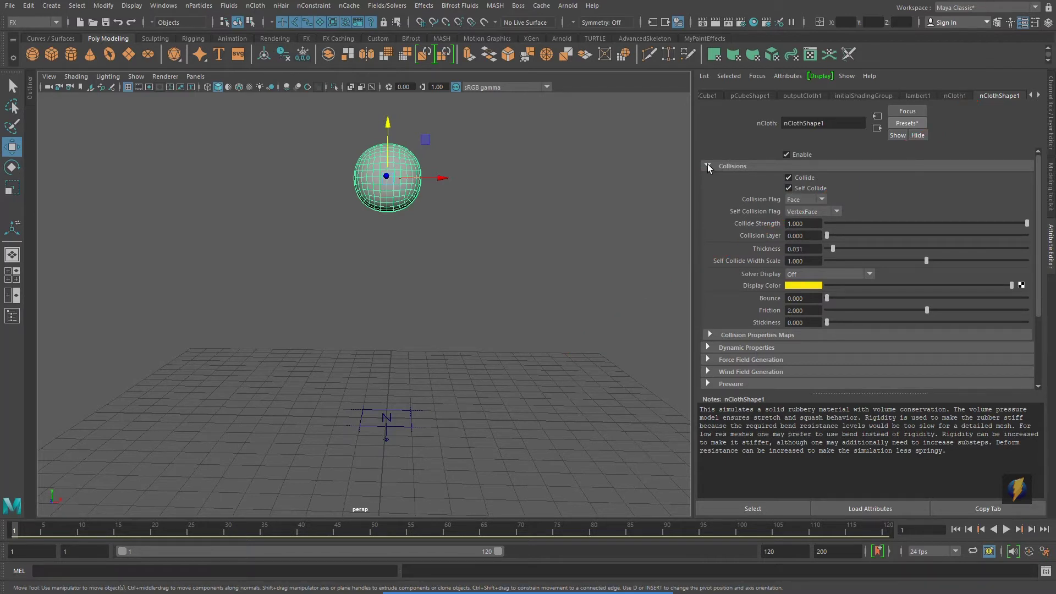
left_click(708, 166)
left_click(708, 179)
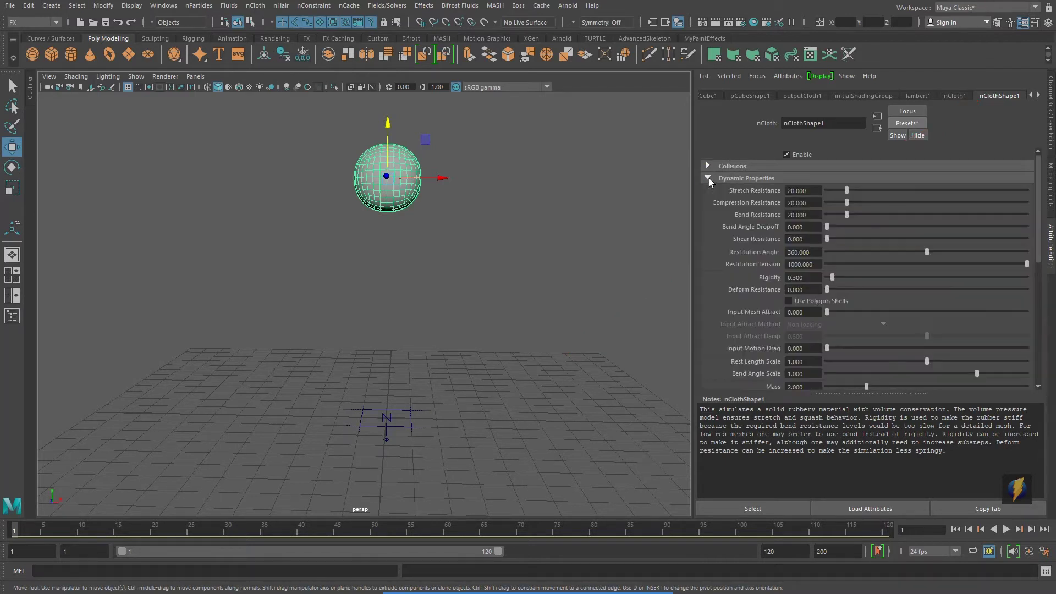
left_click(708, 179)
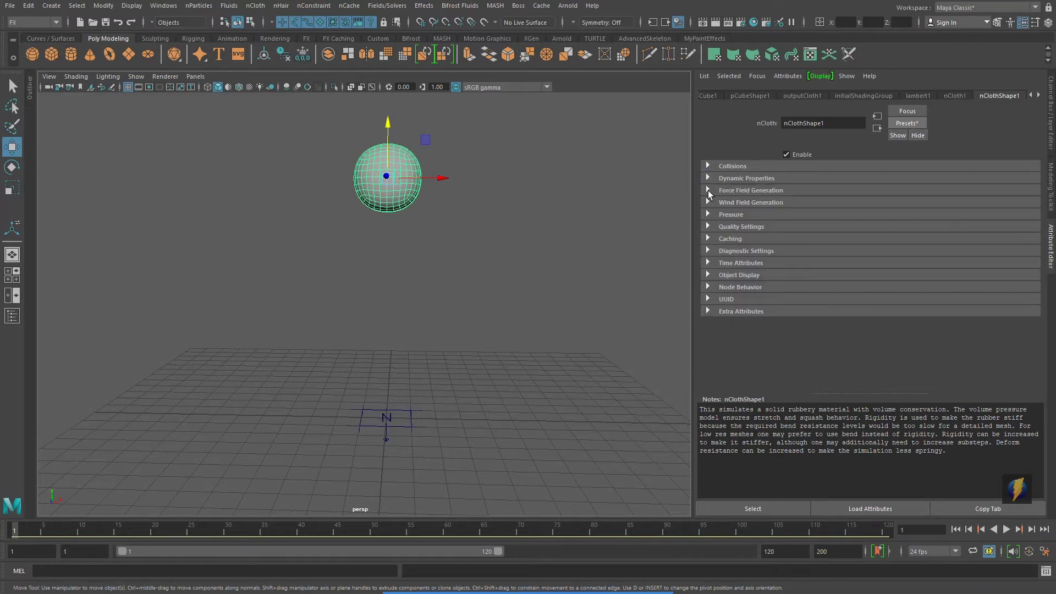
left_click(708, 190)
left_click(708, 191)
left_click(708, 165)
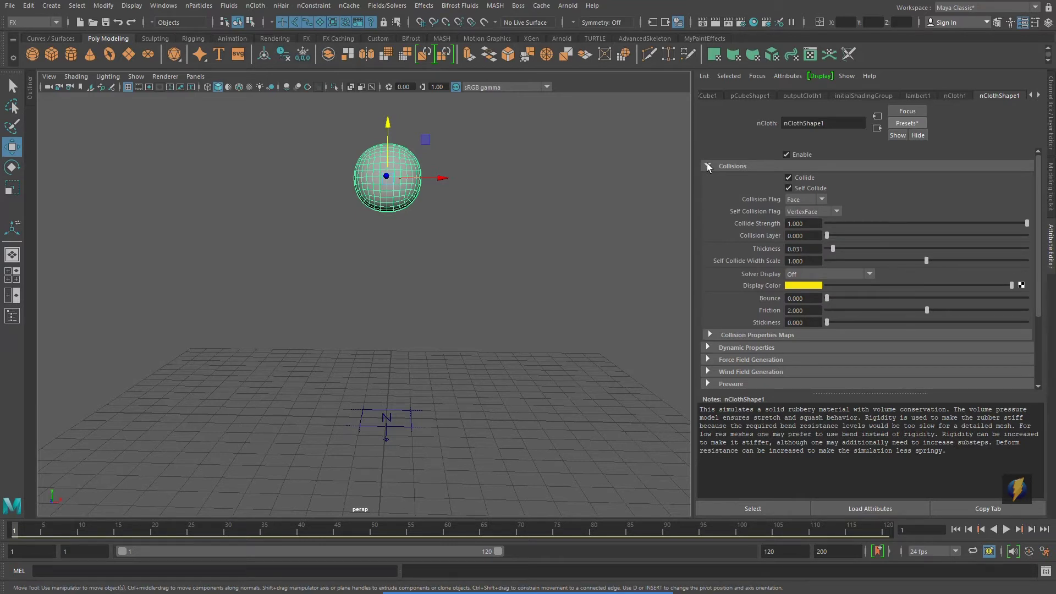
left_click(708, 166)
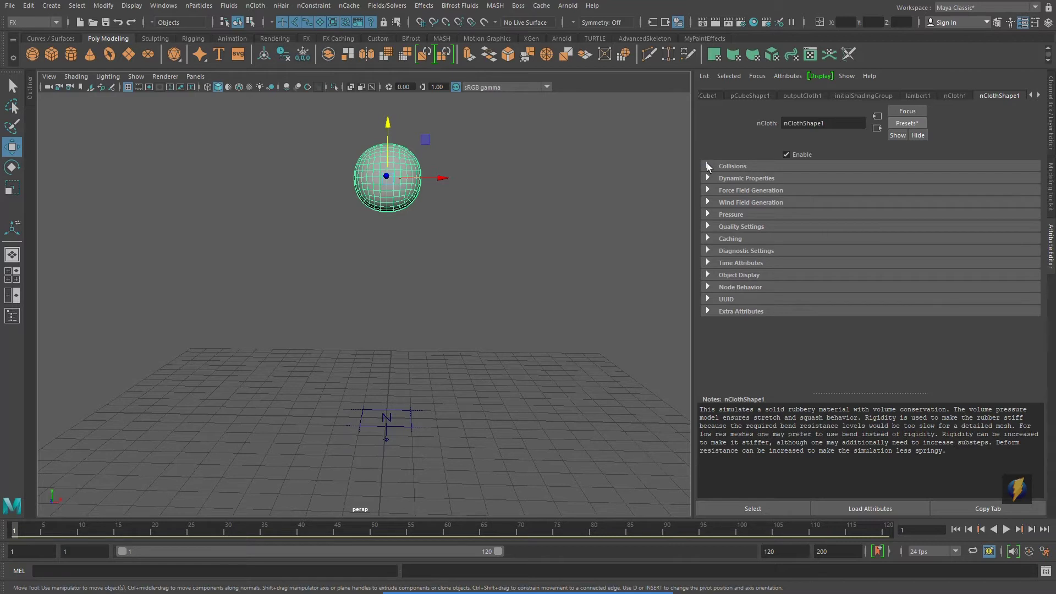
left_click(708, 179)
left_click(707, 178)
mouse_move(544, 584)
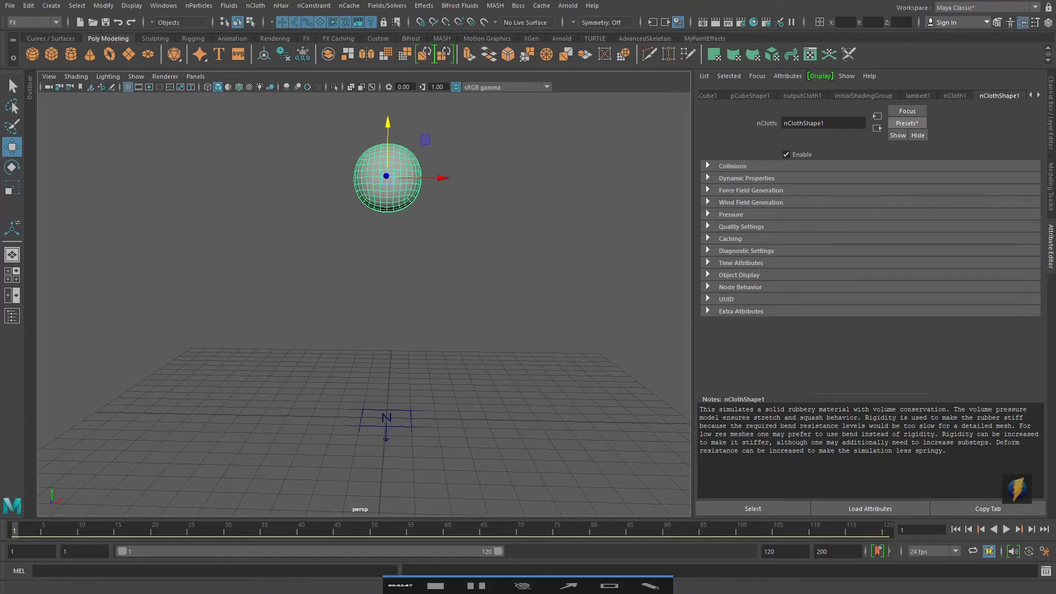
left_click(569, 572)
left_click(460, 394)
left_click_drag(460, 395, 893, 128)
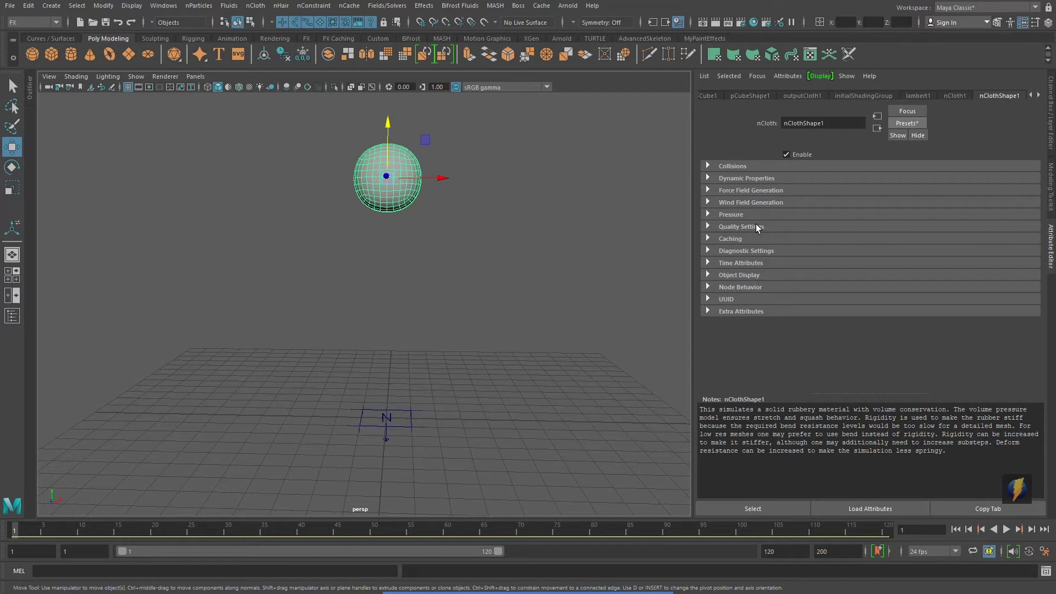
Examine the full list of nClothShape1 channels under the sphere's inputs, enlarging the list to read it
left_click(1050, 132)
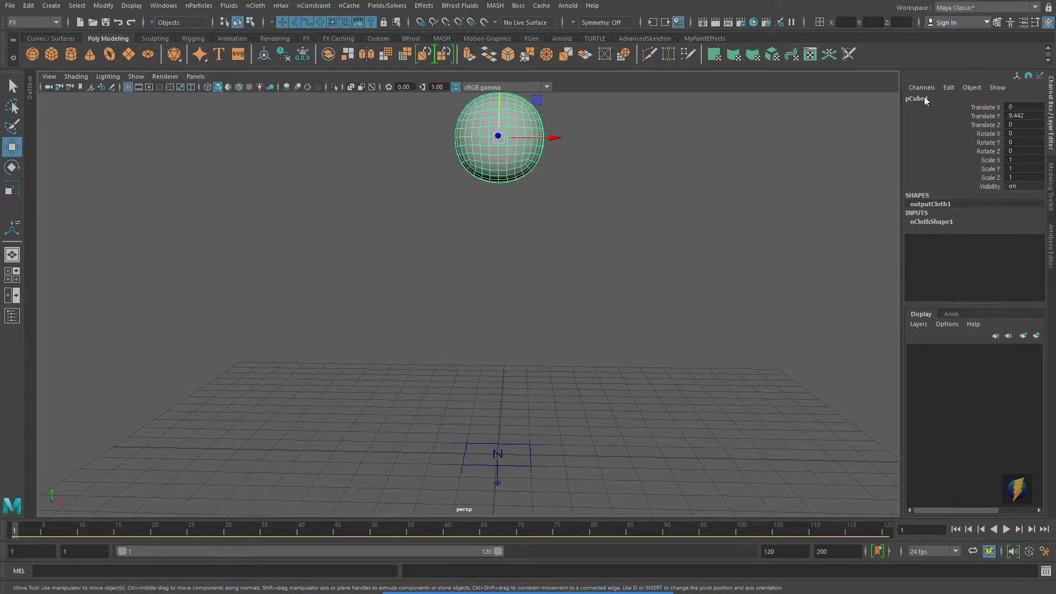
left_click(927, 222)
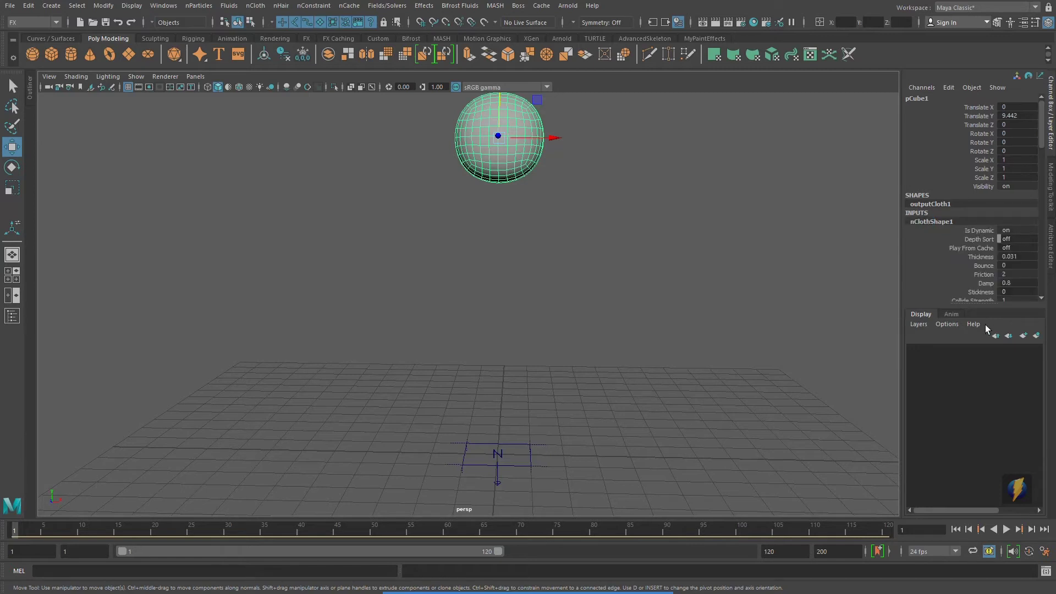
left_click_drag(974, 304, 973, 388)
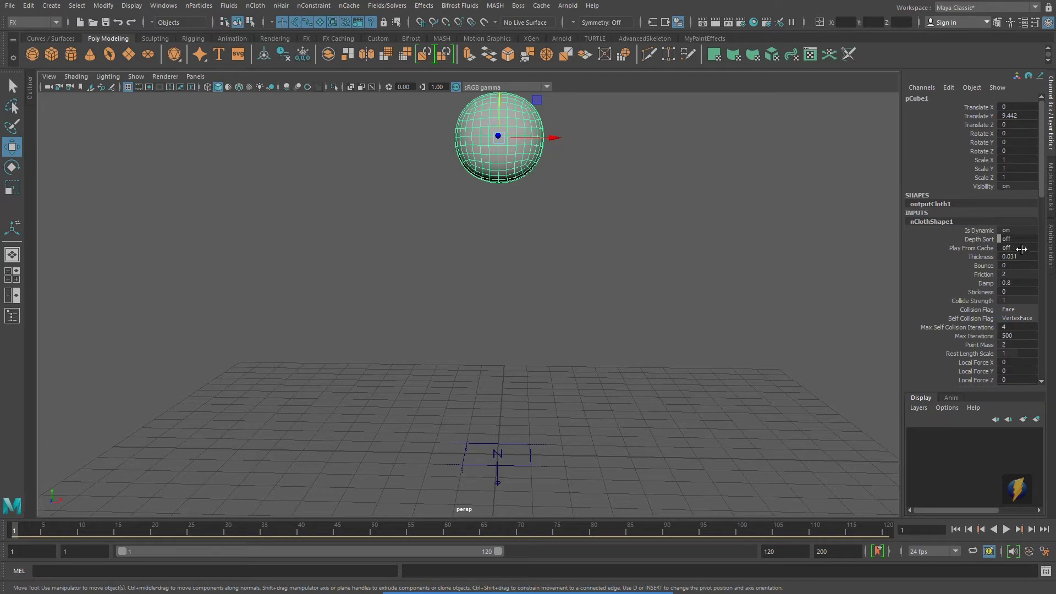
scroll(988, 276, "down", 10)
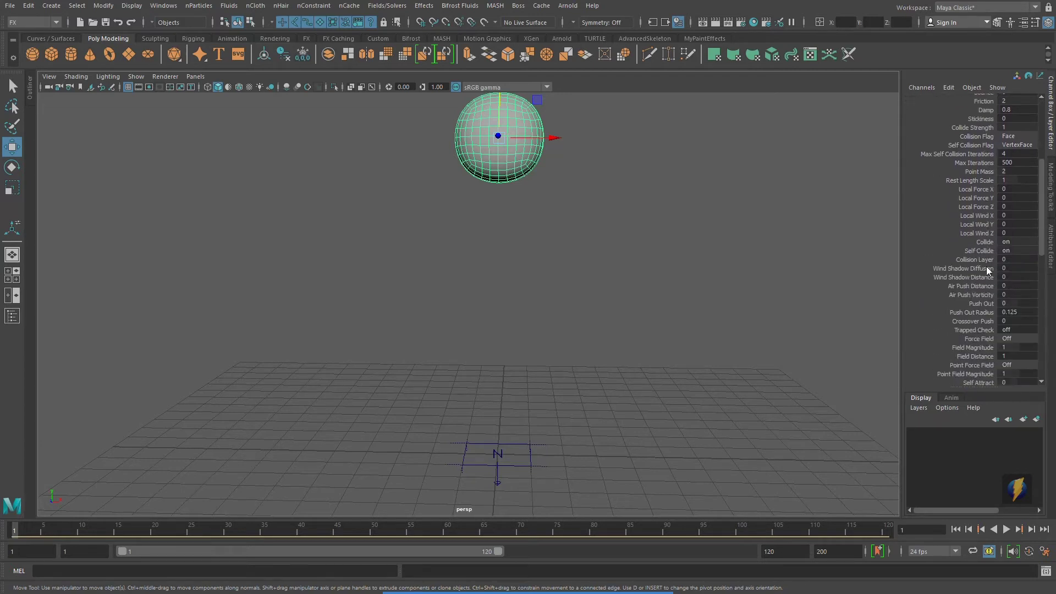
scroll(985, 270, "down", 10)
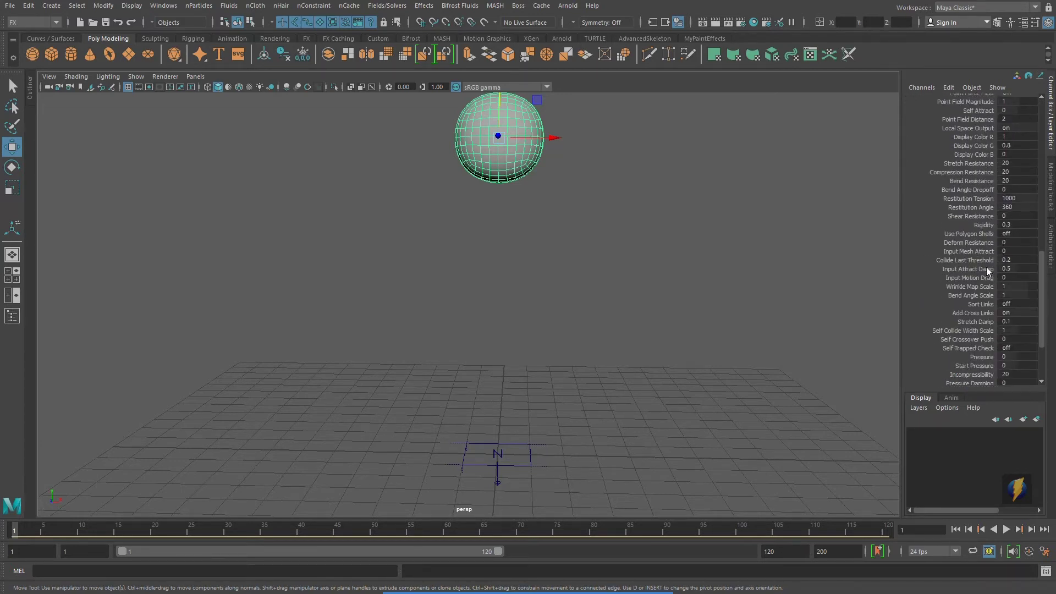
scroll(987, 266, "down", 2)
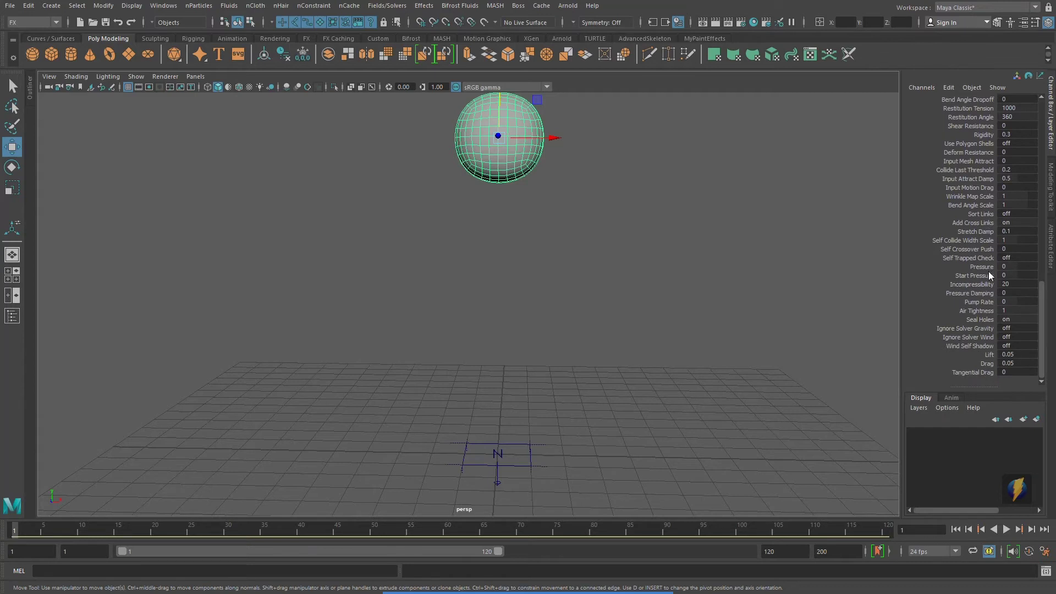
scroll(988, 272, "up", 12)
scroll(988, 272, "up", 10)
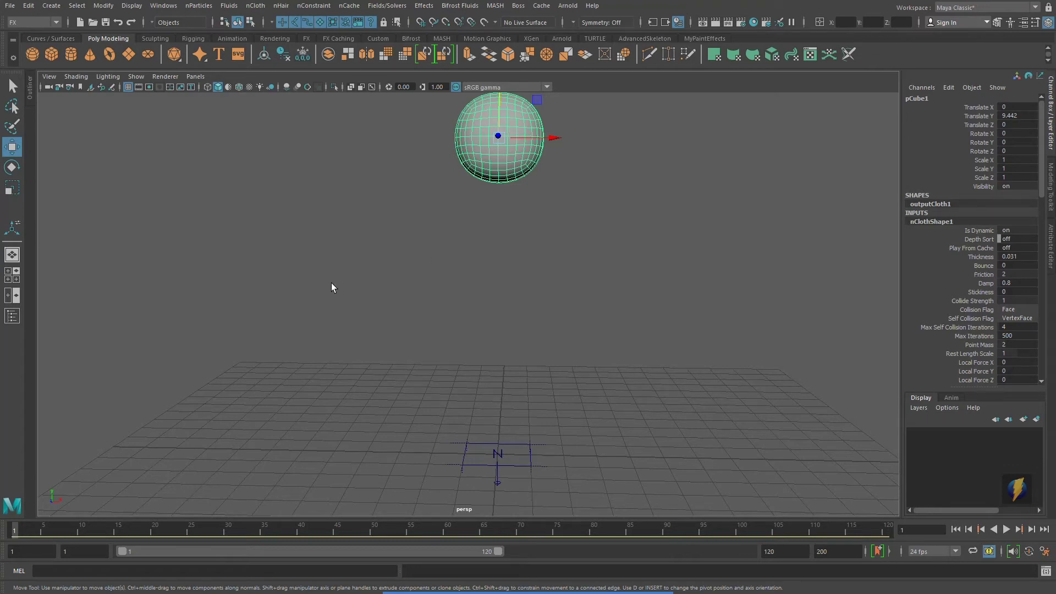
Select the nClothShape1 node itself and display its channels in the Channel Box
left_click(1050, 248)
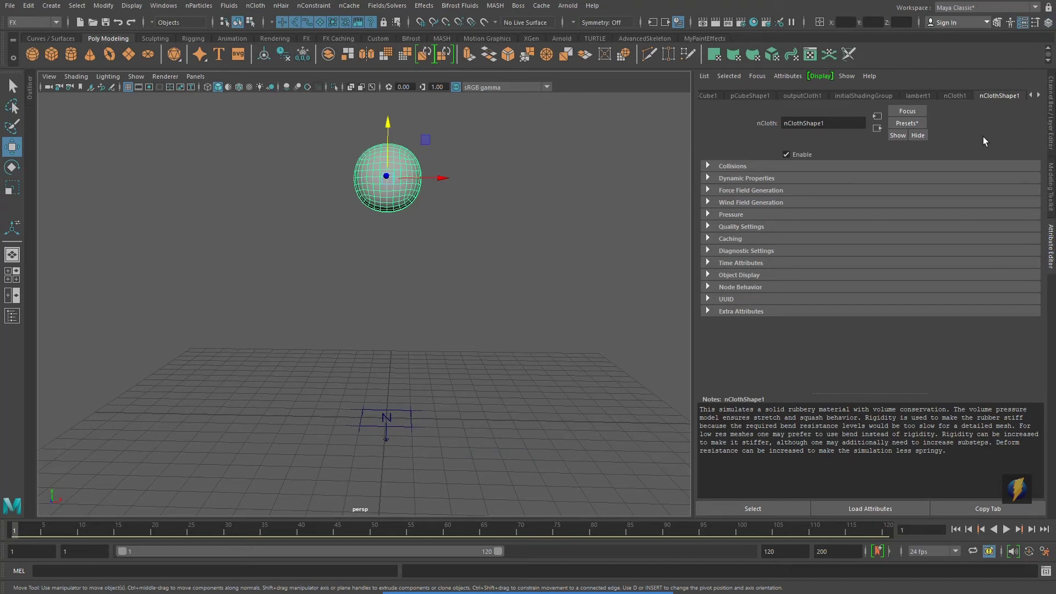
left_click(954, 96)
left_click(913, 96)
left_click(962, 94)
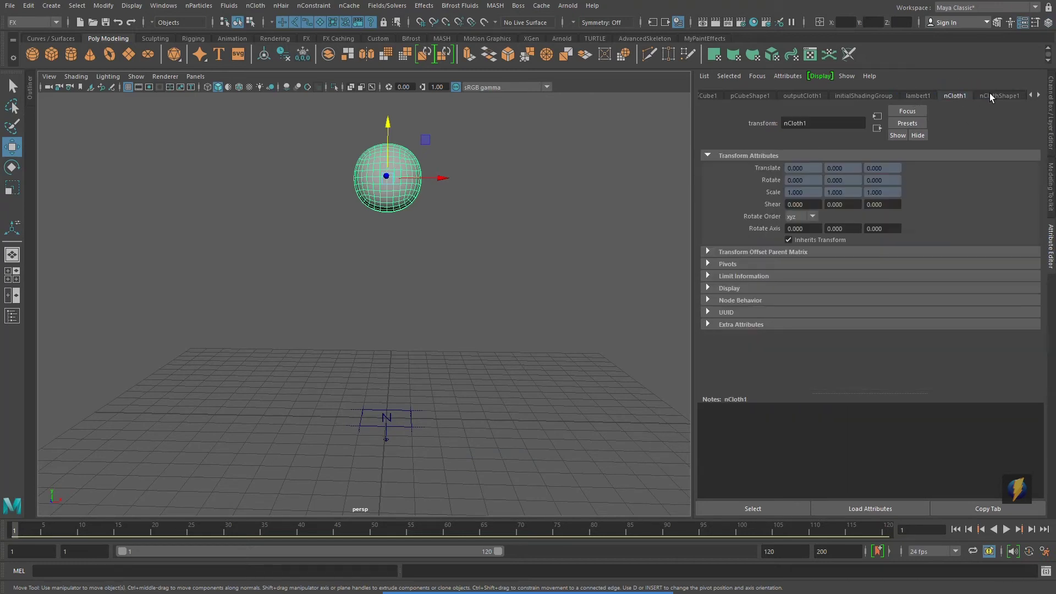
left_click(999, 95)
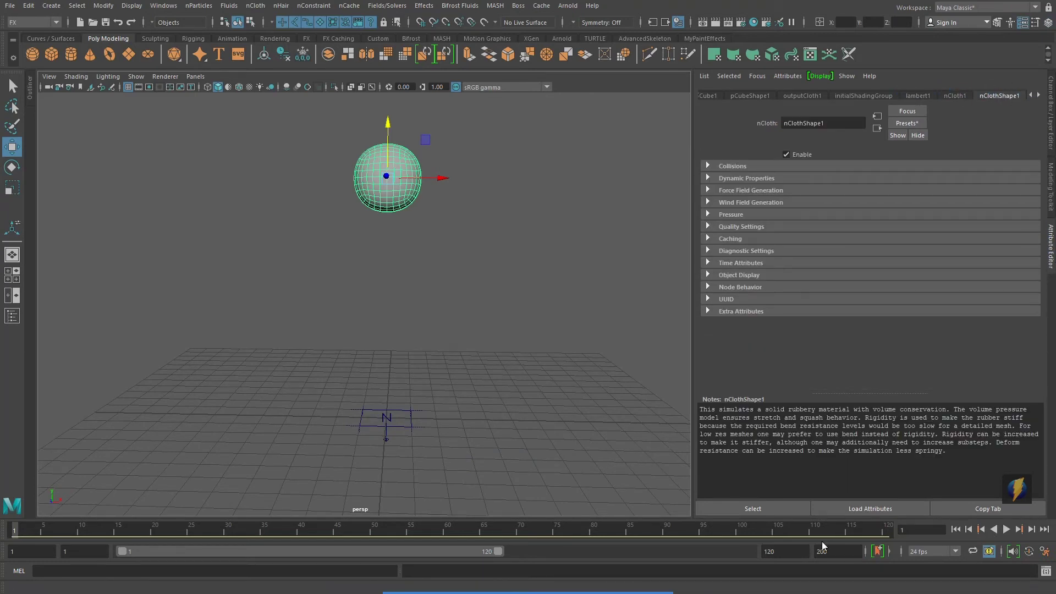
left_click(758, 506)
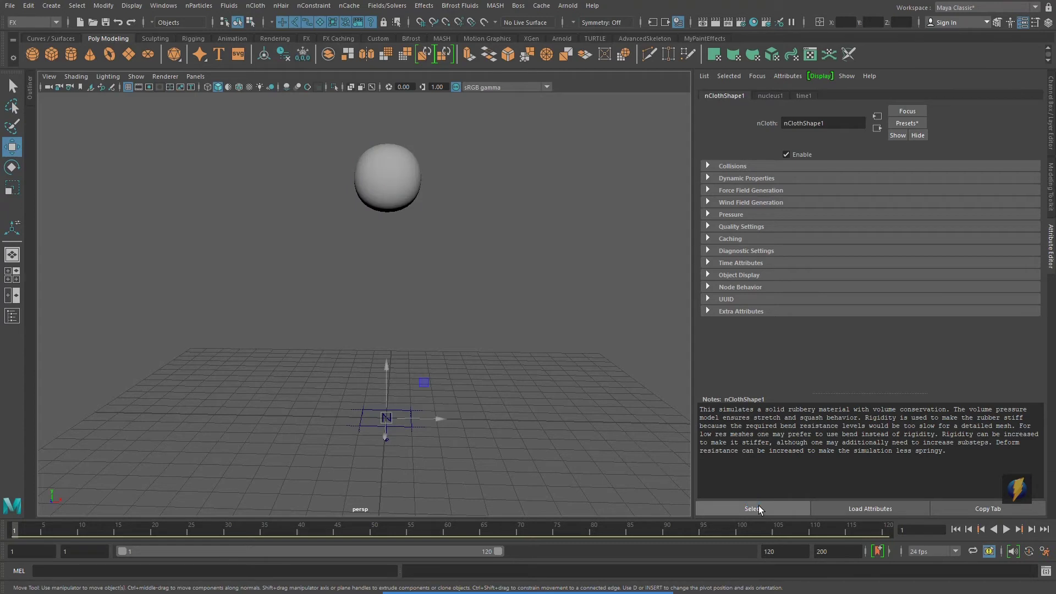
left_click(1049, 119)
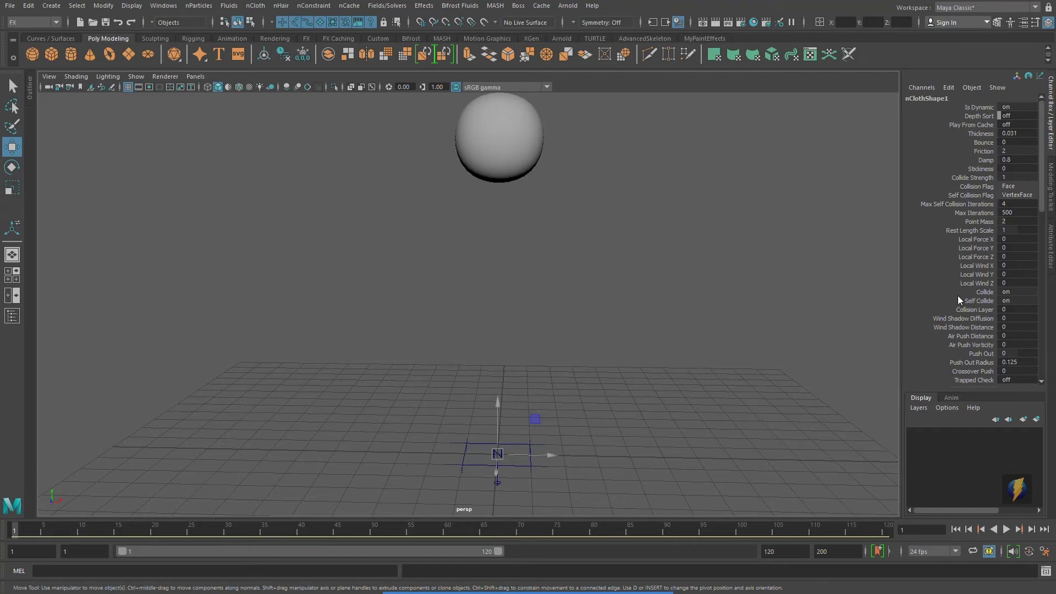
Play the simulation from the first frame and stop it at frame 53
left_click(976, 109)
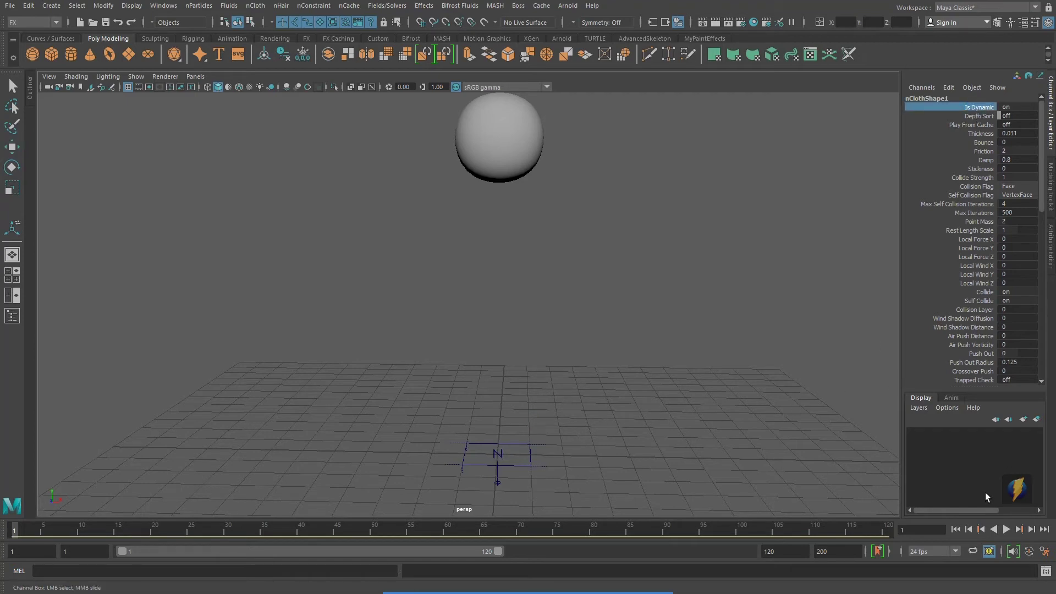
left_click(1004, 529)
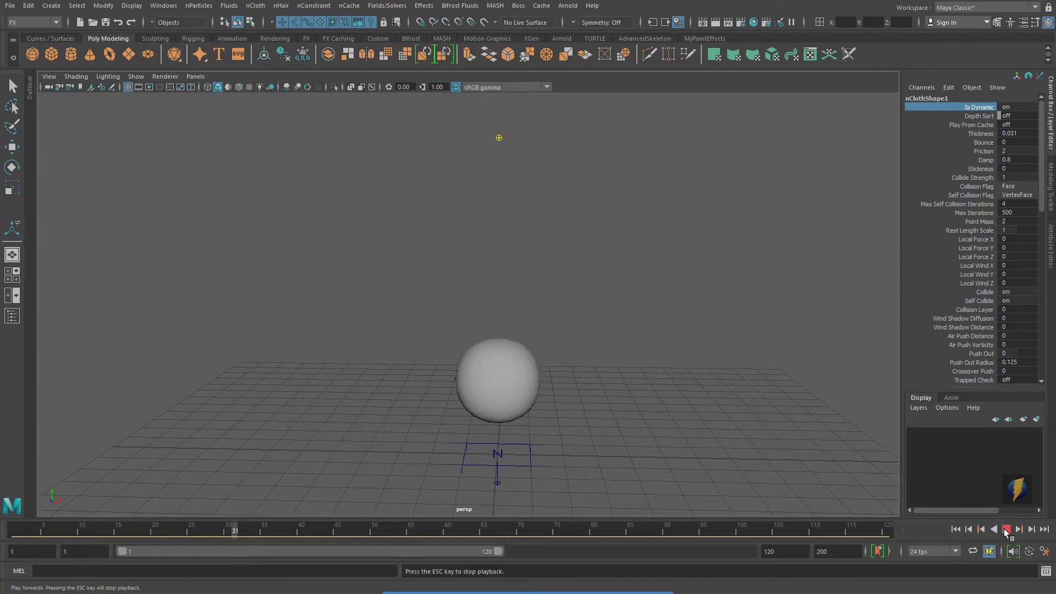
left_click(1004, 529)
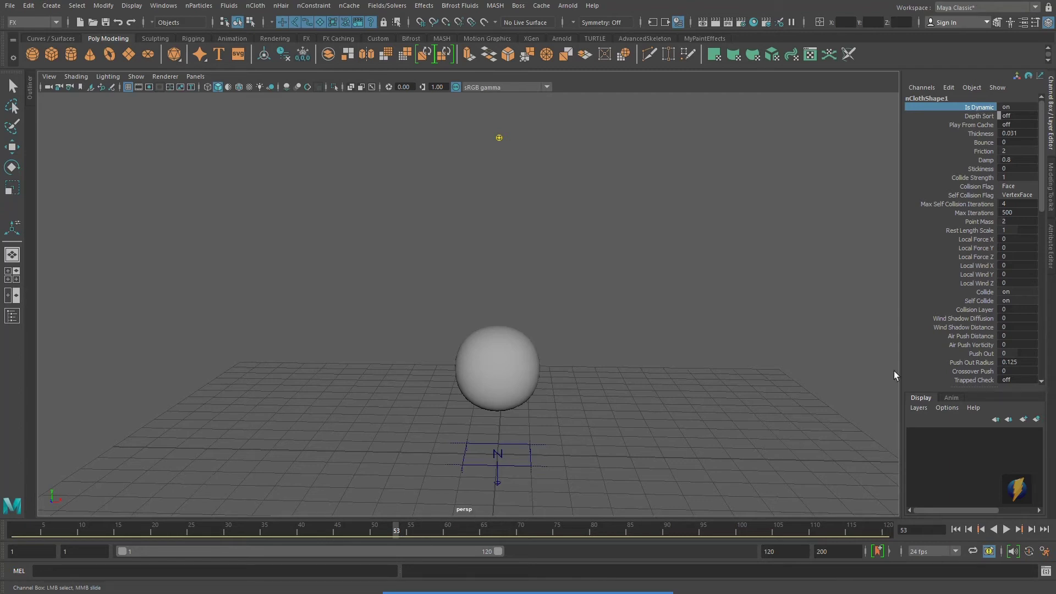
Key all nClothShape1 channels from Is Dynamic through Tangential Drag at frame 53
scroll(972, 350, "down", 10)
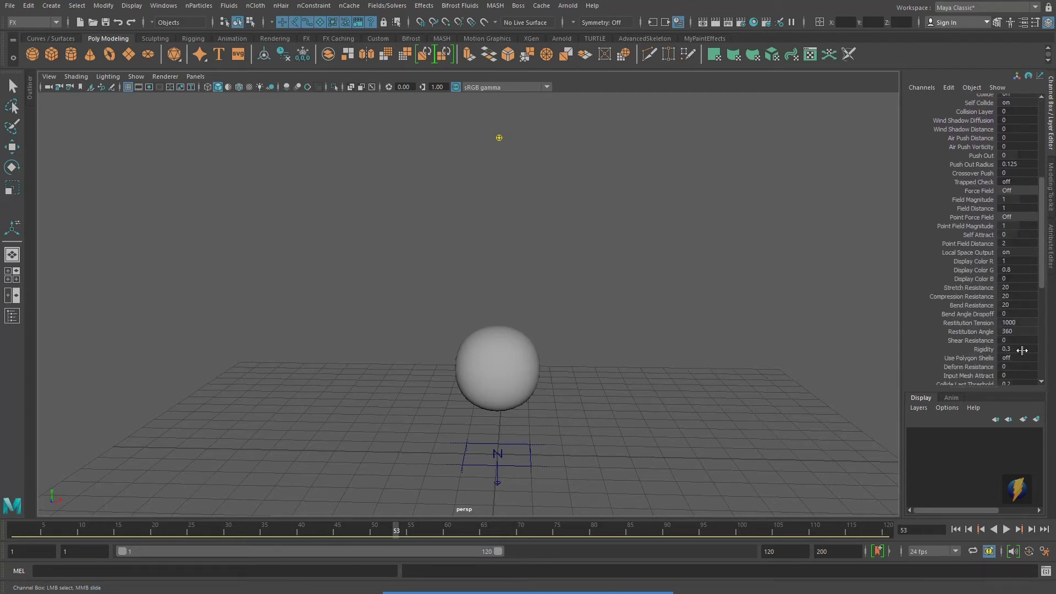
scroll(987, 342, "down", 4)
left_click(977, 363, "shift")
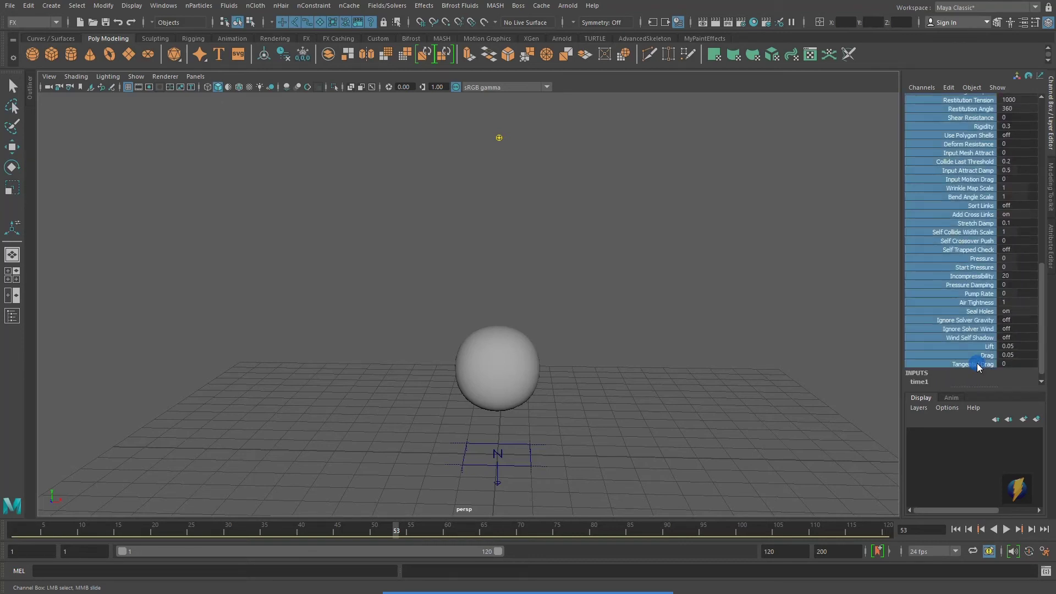
right_click(954, 157)
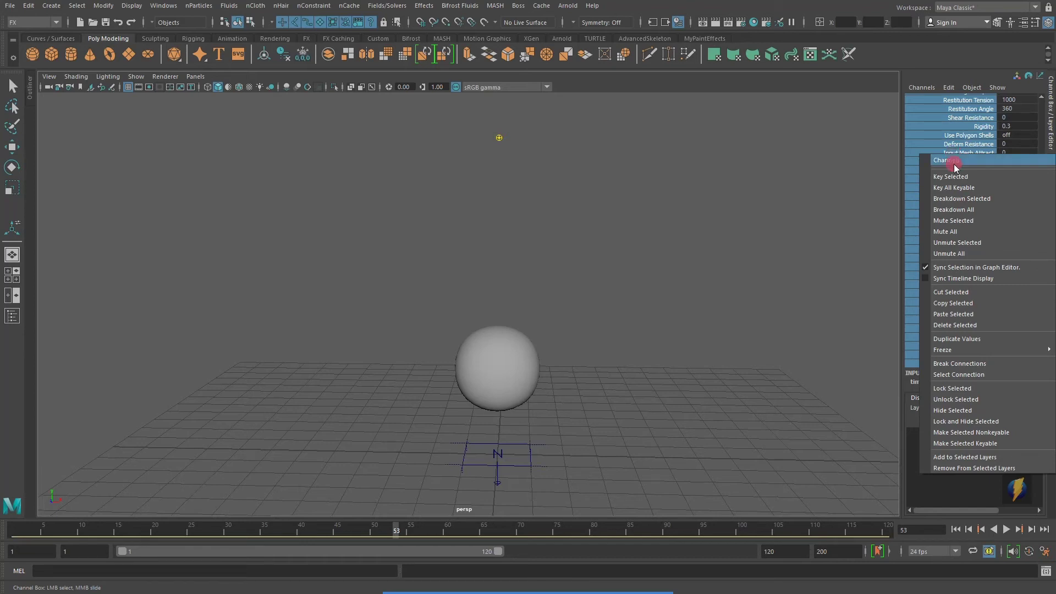
left_click(955, 177)
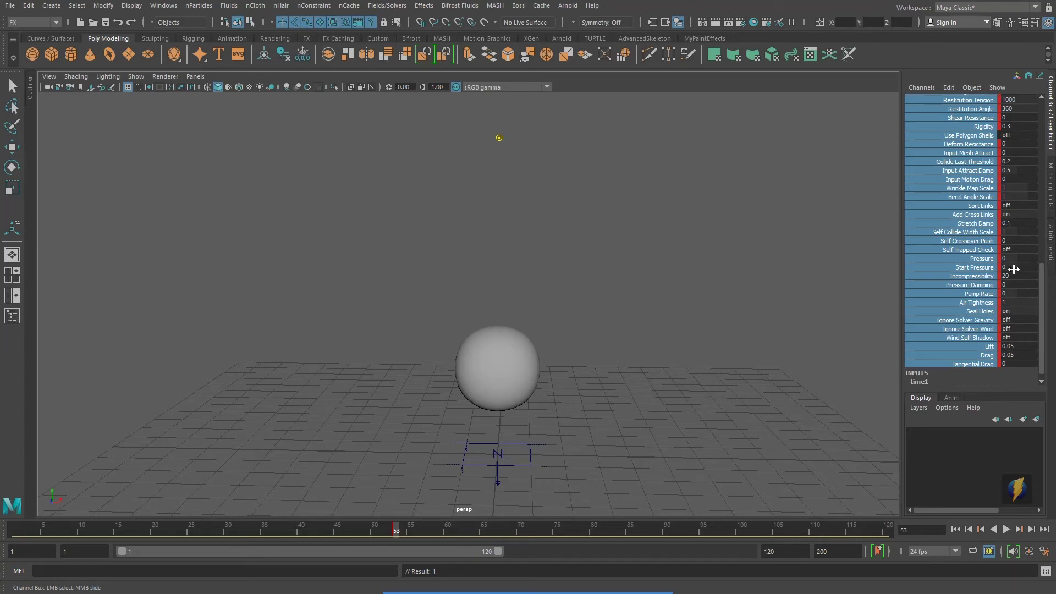
Advance the simulation to frame 60 and replace nClothShape1's settings with the honey preset
left_click(1006, 529)
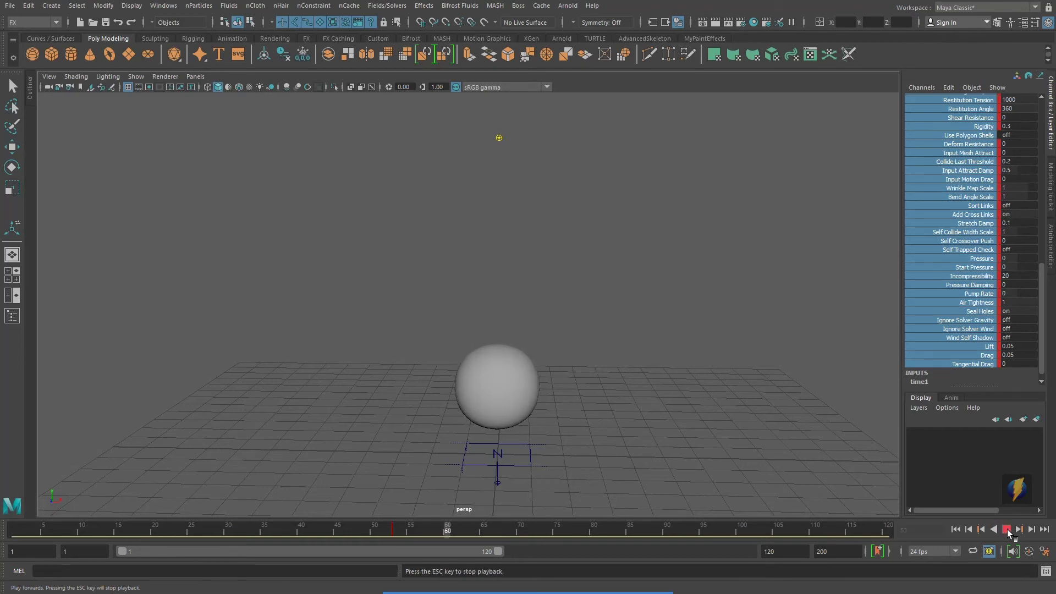
left_click(477, 531)
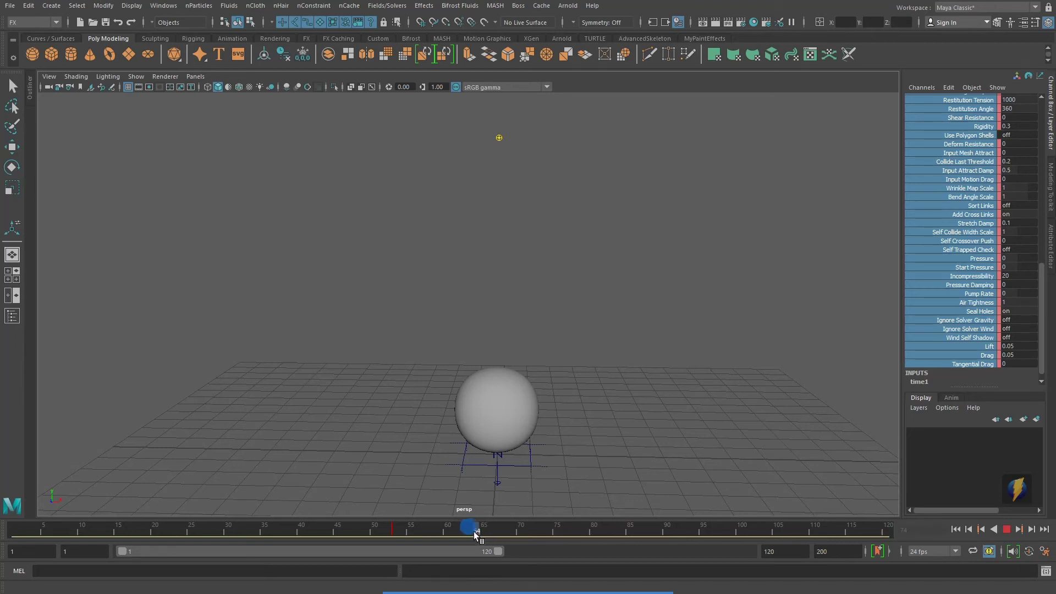
left_click_drag(473, 531, 450, 543)
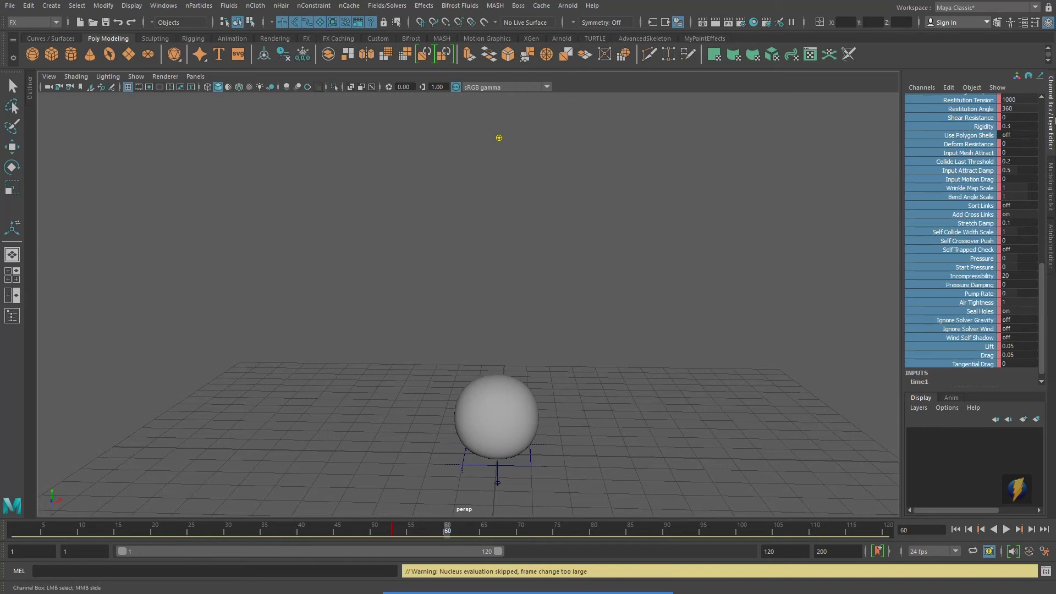
left_click(1047, 247)
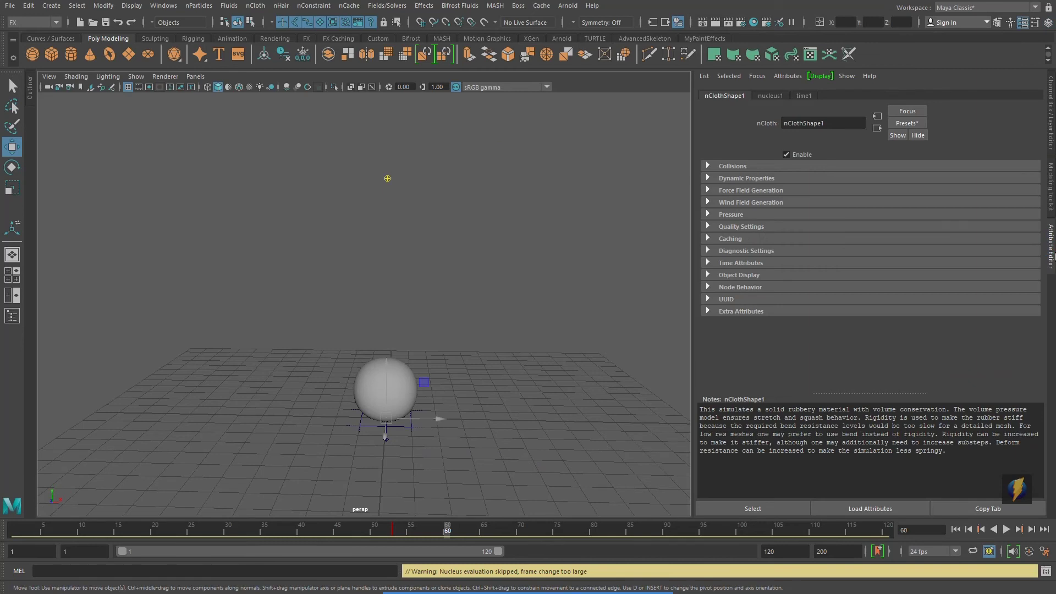
left_click(907, 124)
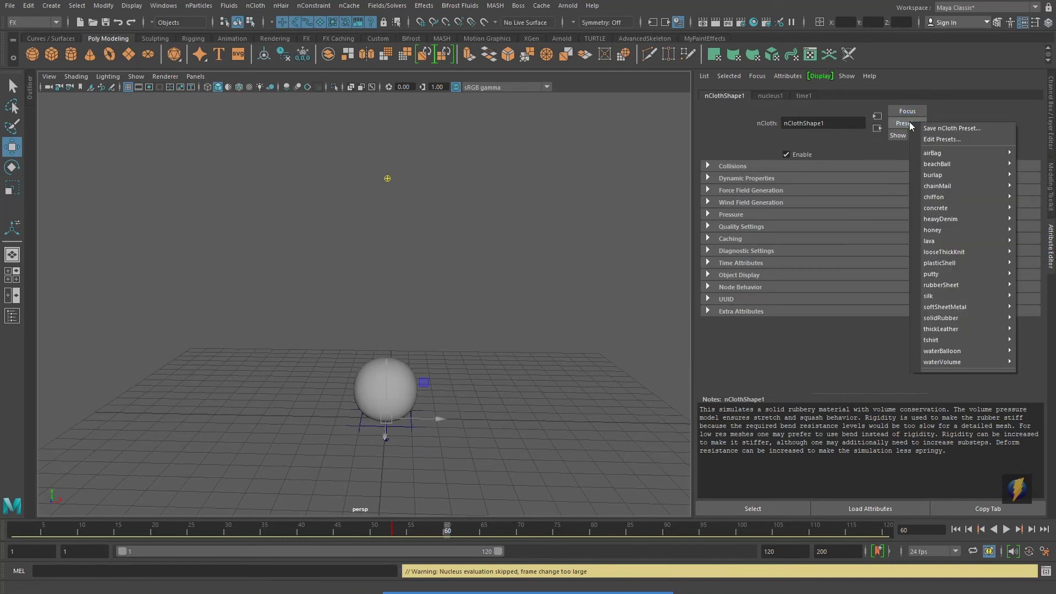
mouse_move(941, 231)
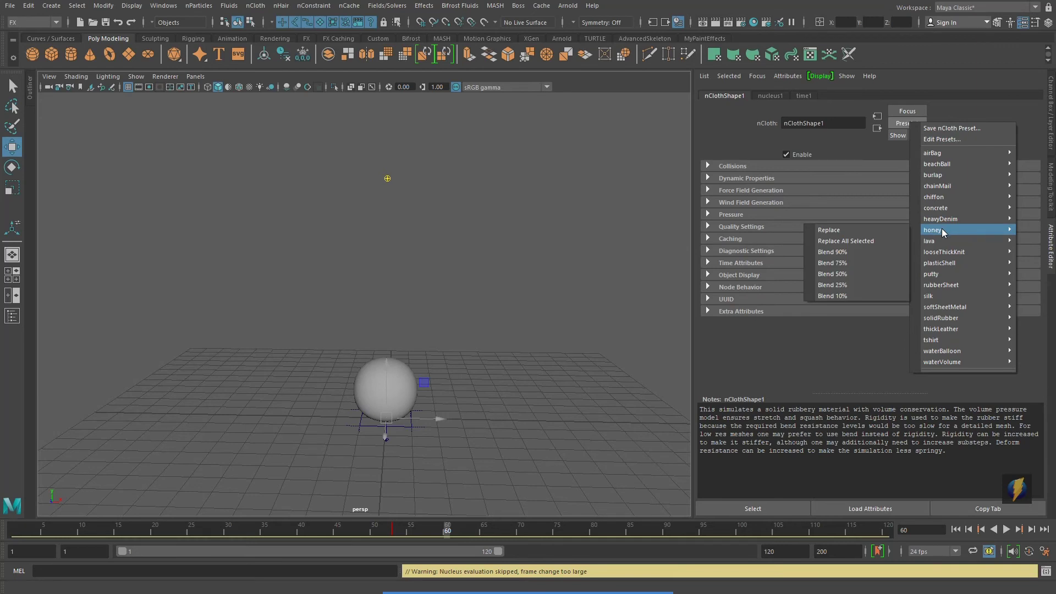
left_click(855, 231)
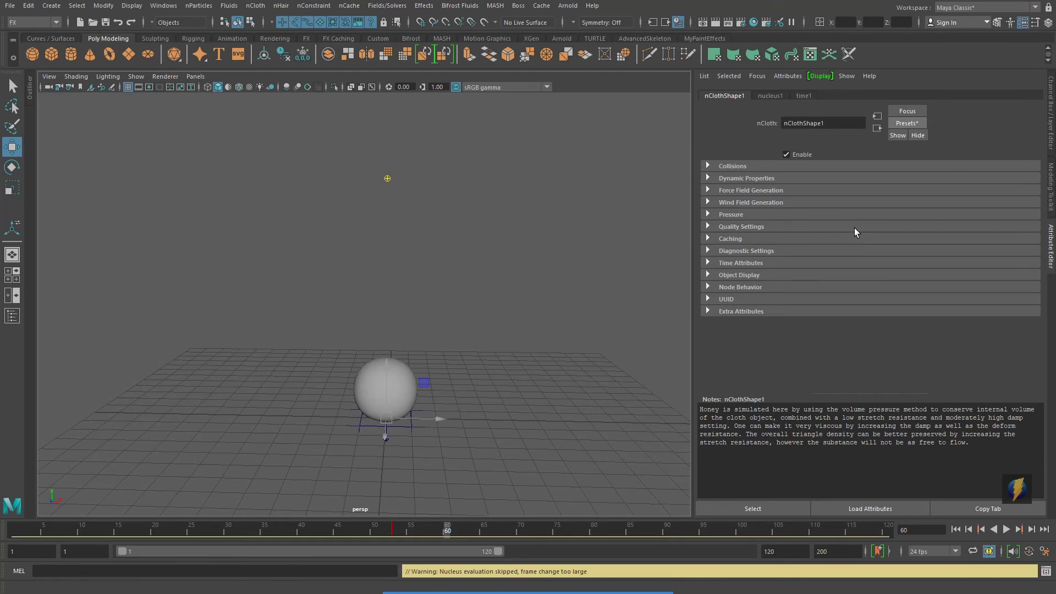
Play the simulation from the start frame to check the preset change, and rewind it to the first frame
left_click(955, 529)
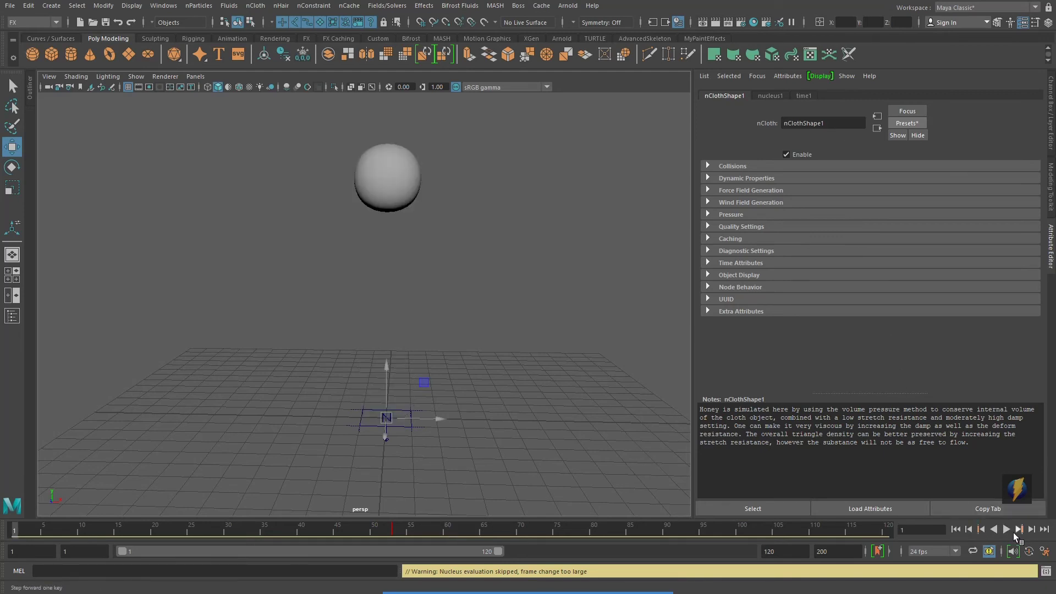
left_click(1006, 529)
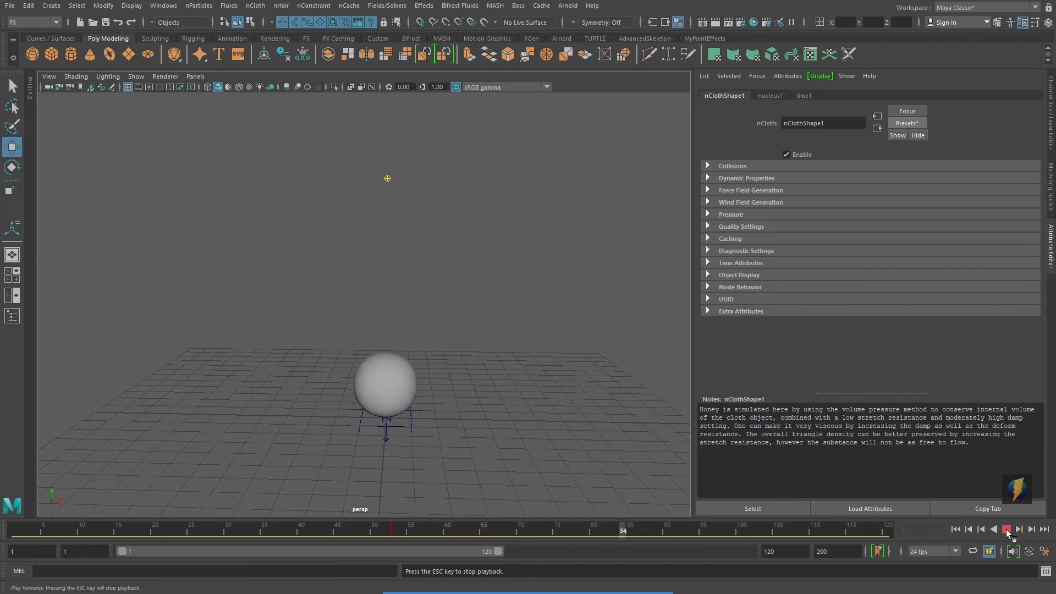
left_click(1005, 529)
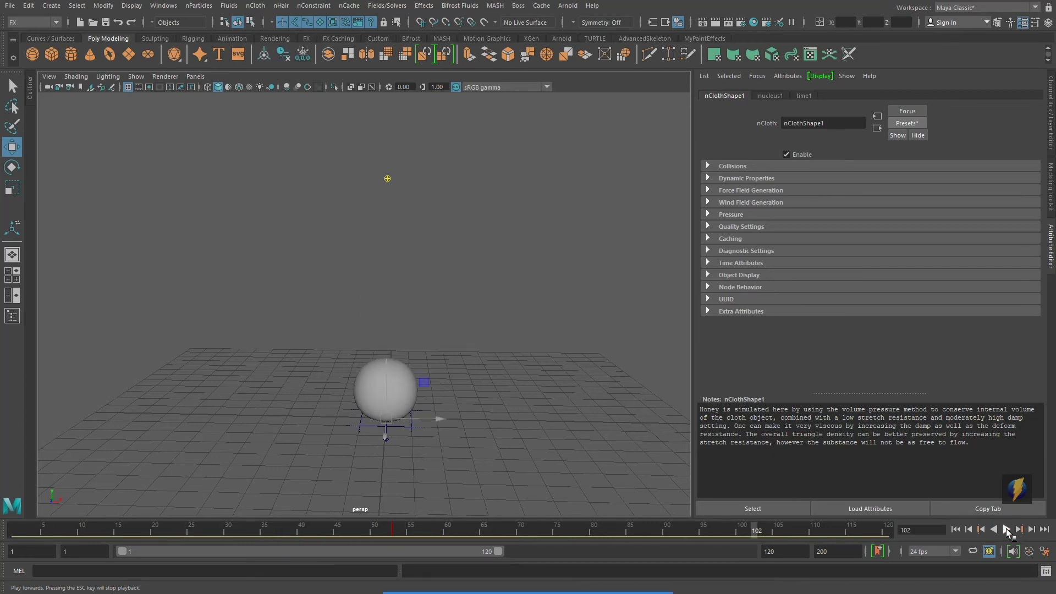
left_click(955, 529)
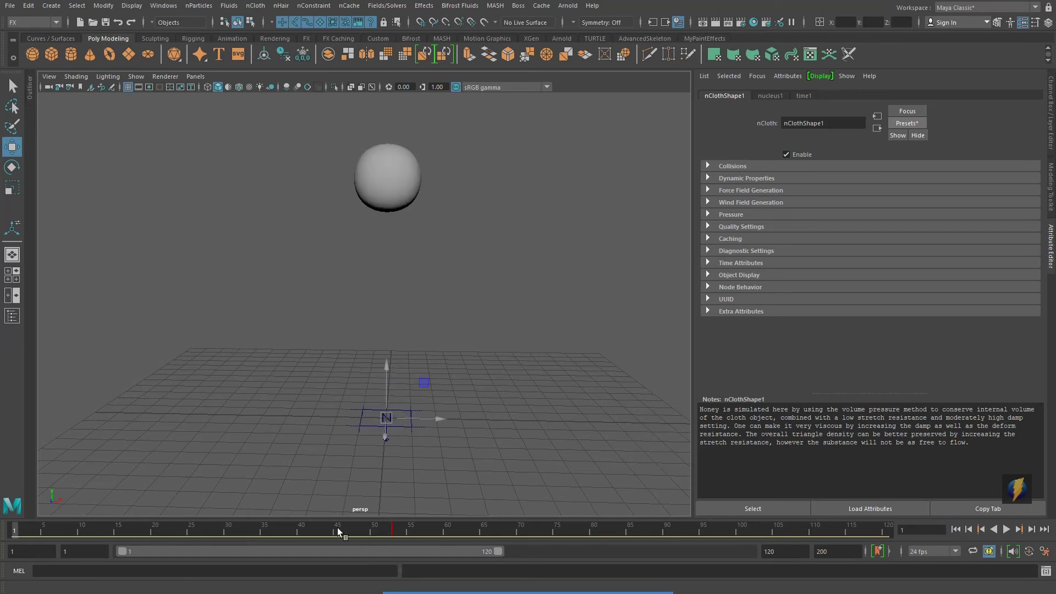
Go to frame 60, select the sphere, and replace its nClothShape1 settings with the honey preset
left_click_drag(338, 526, 444, 538)
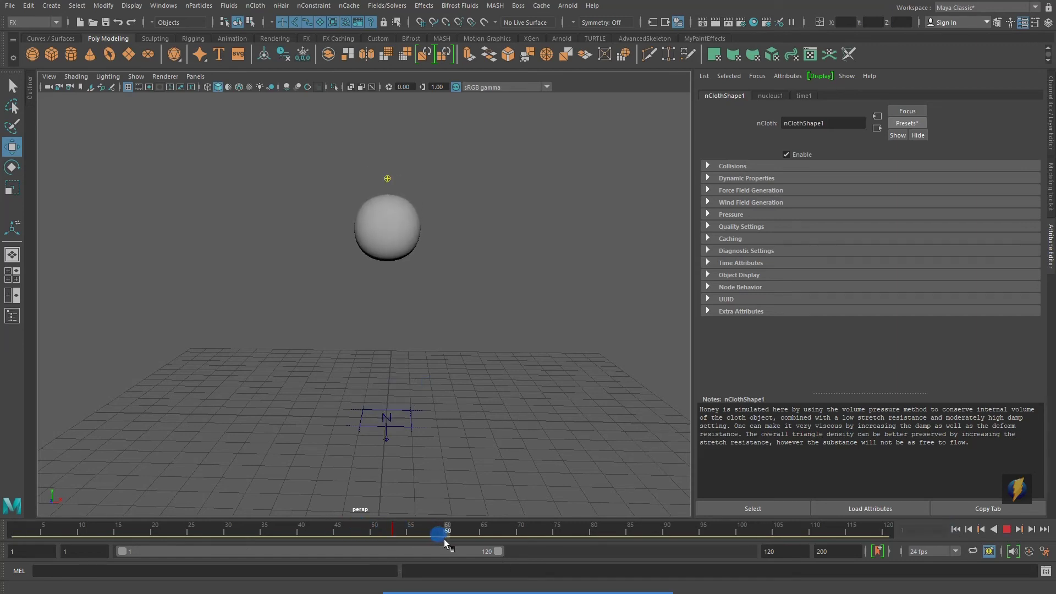
left_click(397, 238)
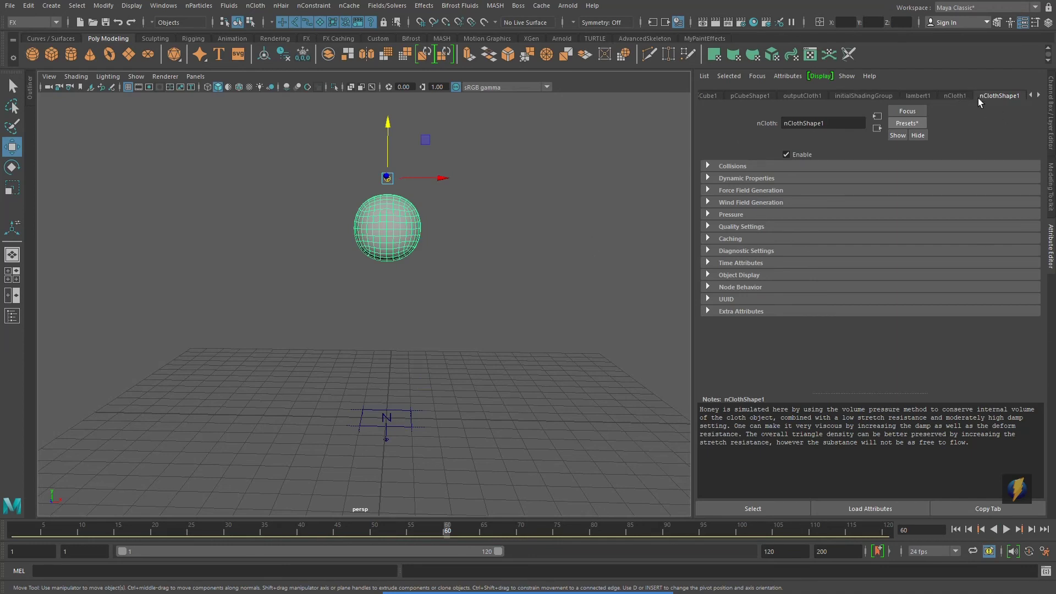
left_click(906, 123)
mouse_move(952, 235)
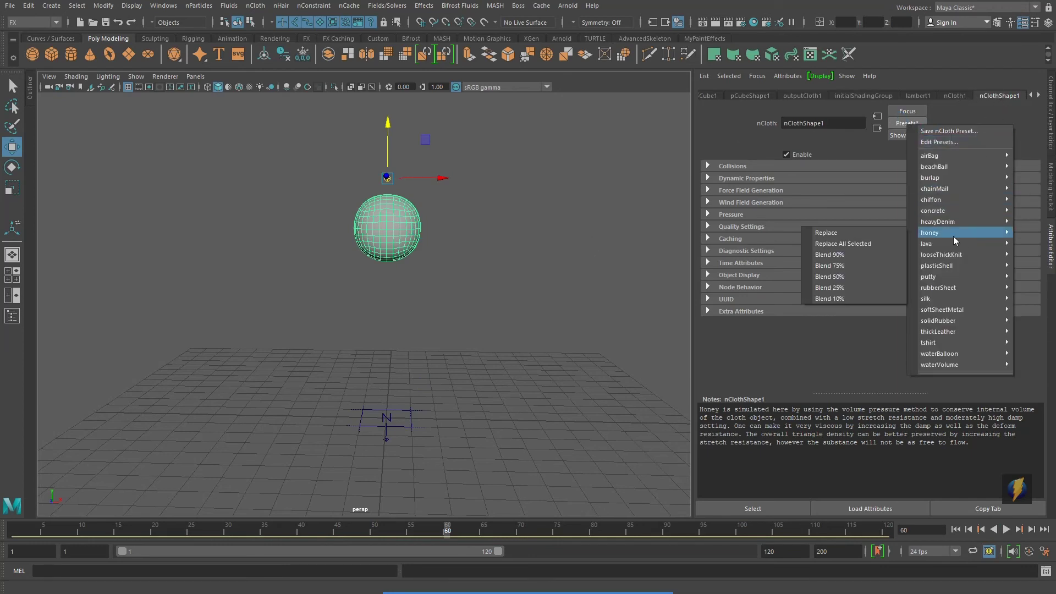
left_click(833, 233)
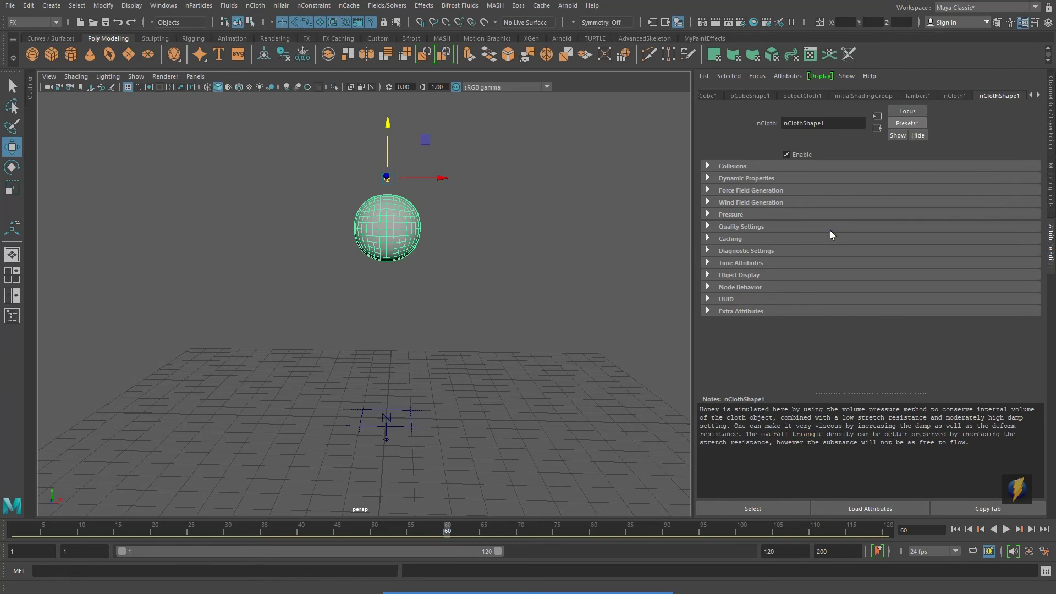
Key all nClothShape1 channels from Is Dynamic through Tangential Drag at frame 60 to store the honey settings
left_click(1049, 86)
left_click(919, 221)
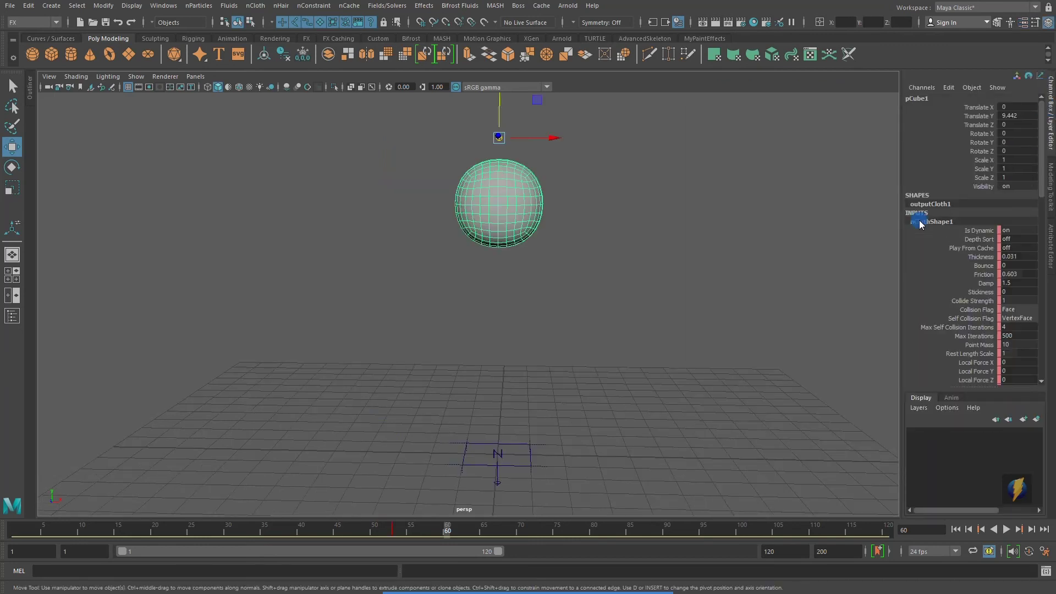
left_click(979, 231)
scroll(970, 295, "down", 15)
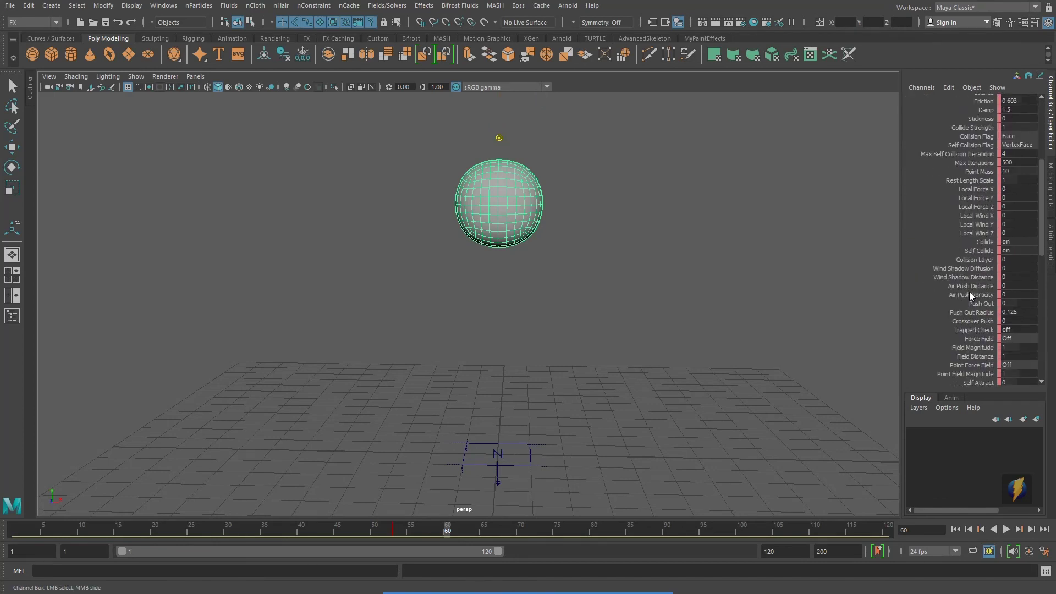
scroll(969, 292, "down", 1)
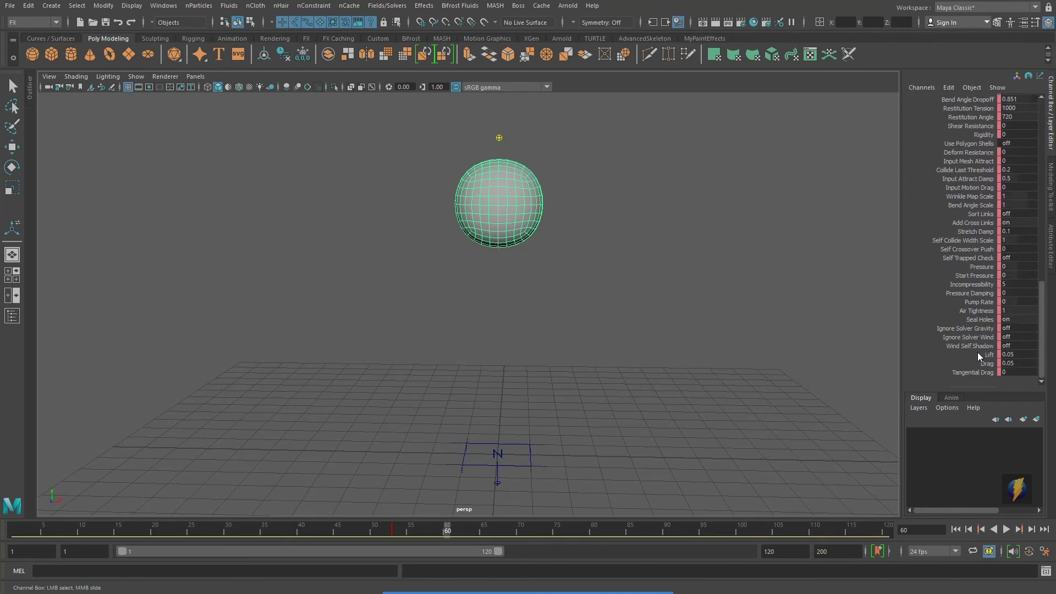
left_click(983, 372, "shift")
right_click(950, 226)
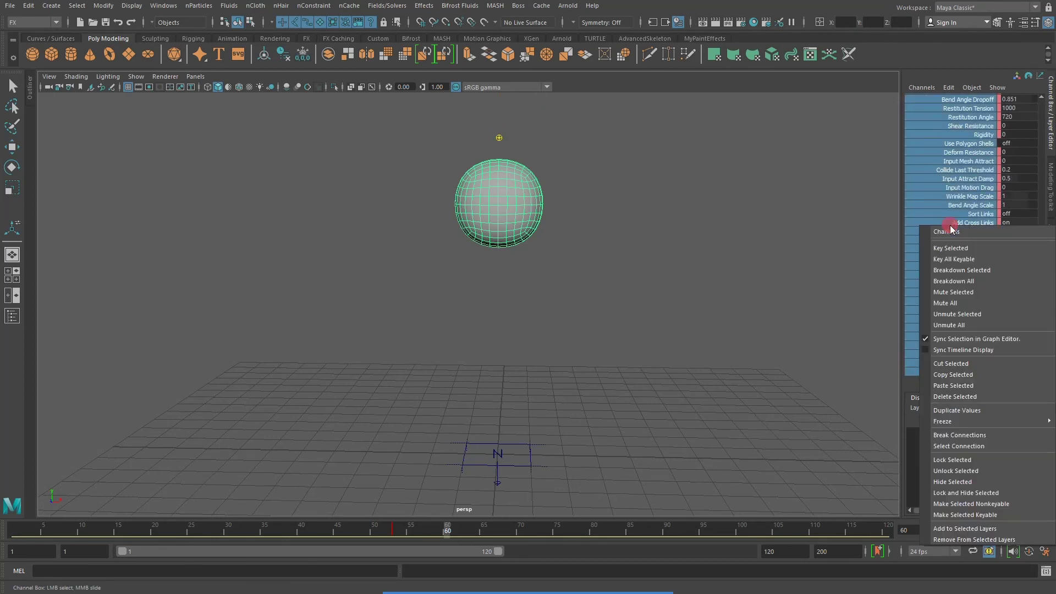
left_click(954, 248)
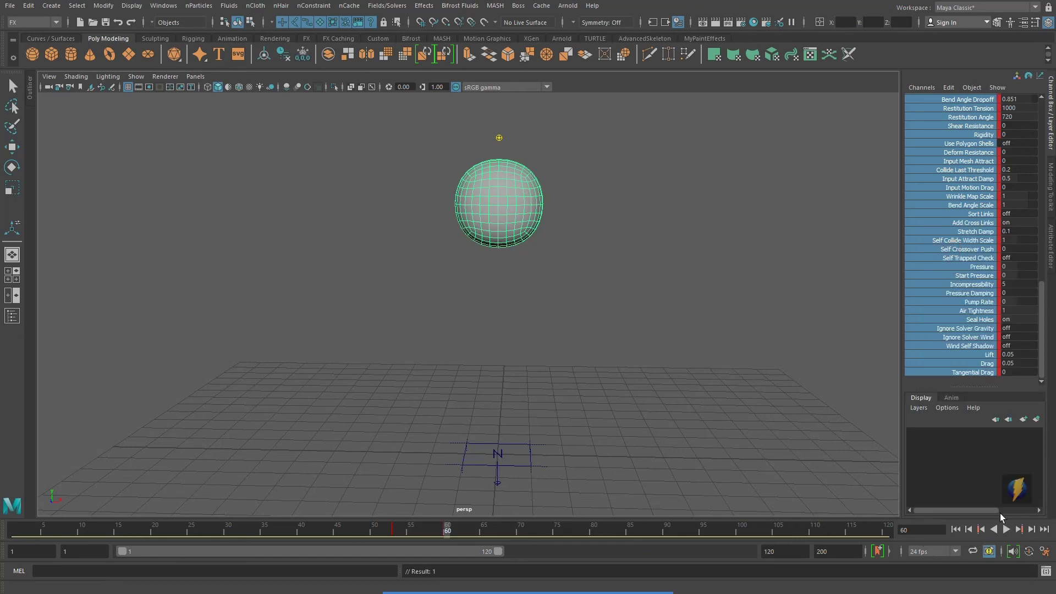
Rewind to the first frame and play the simulation to check the keyed change from solid rubber to honey
left_click(955, 529)
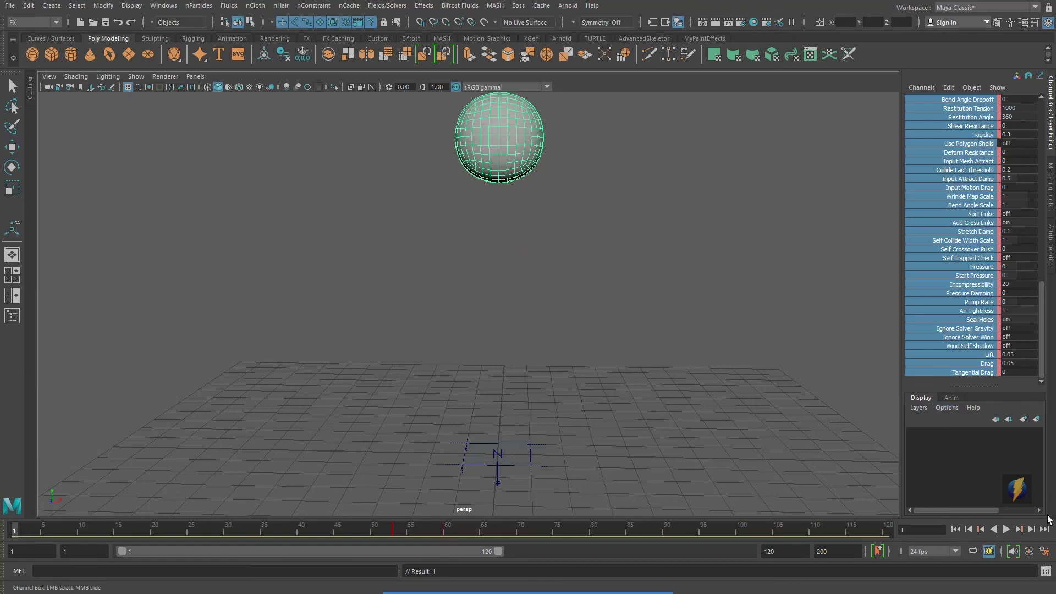
left_click(1005, 528)
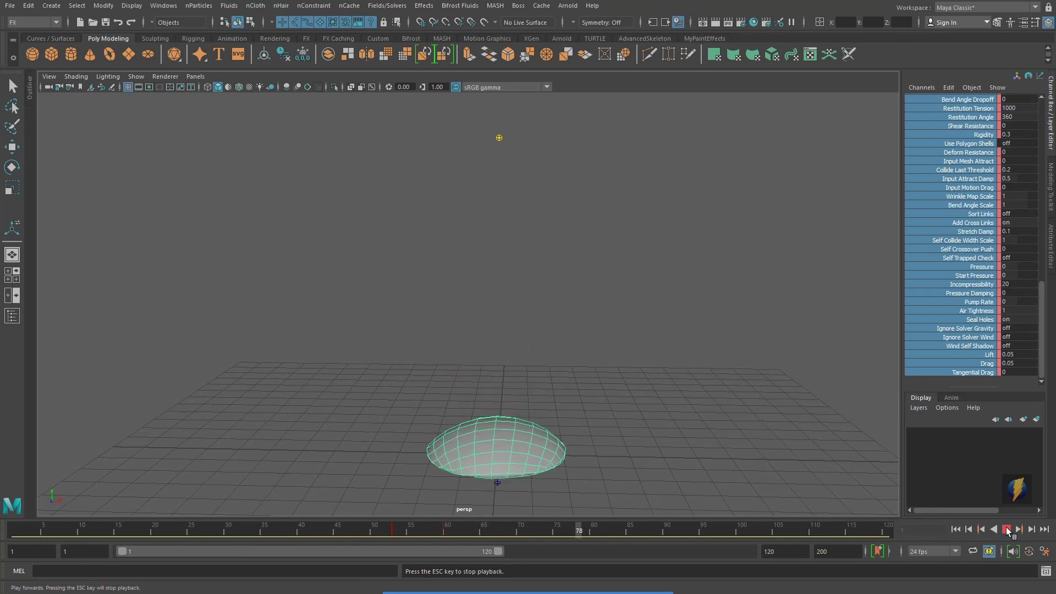
left_click(1006, 528)
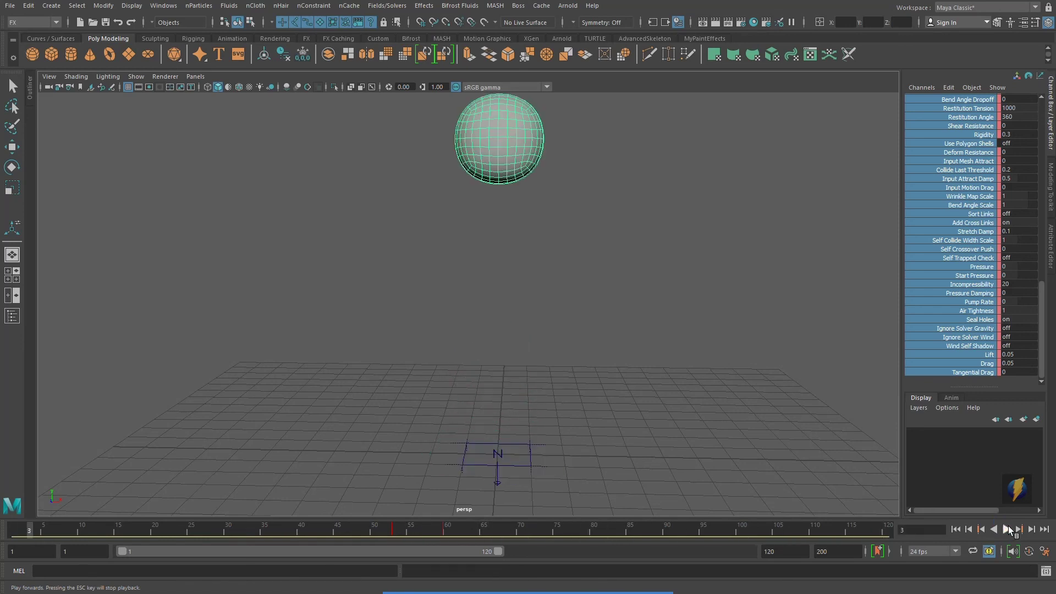
Deselect the sphere and replay the simulation from frame 1 to view the transition without the wireframe, stopping at frame 89
left_click(725, 279)
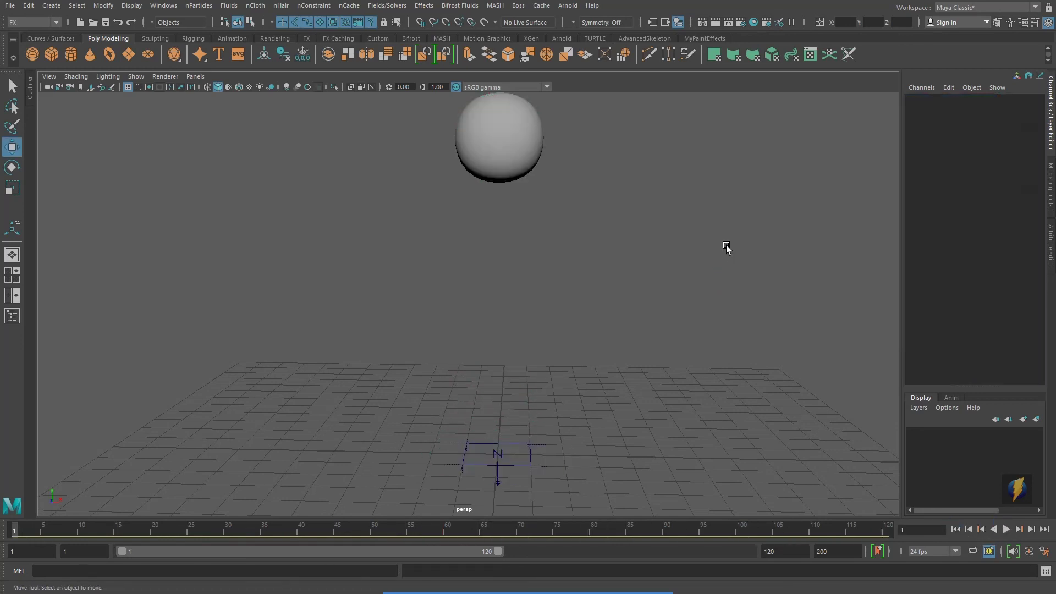
left_click(1005, 529)
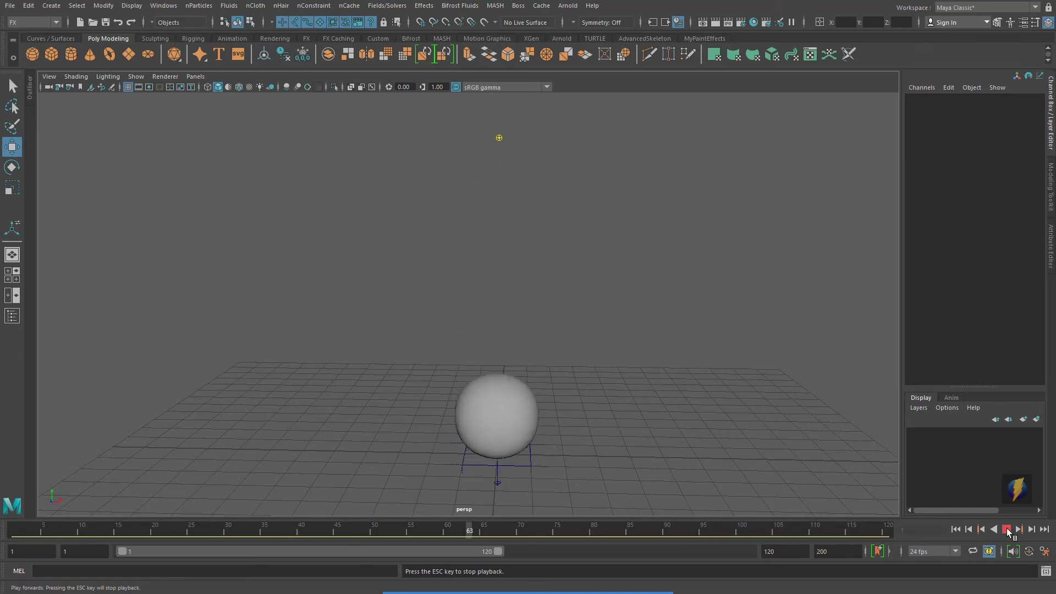
left_click(1007, 528)
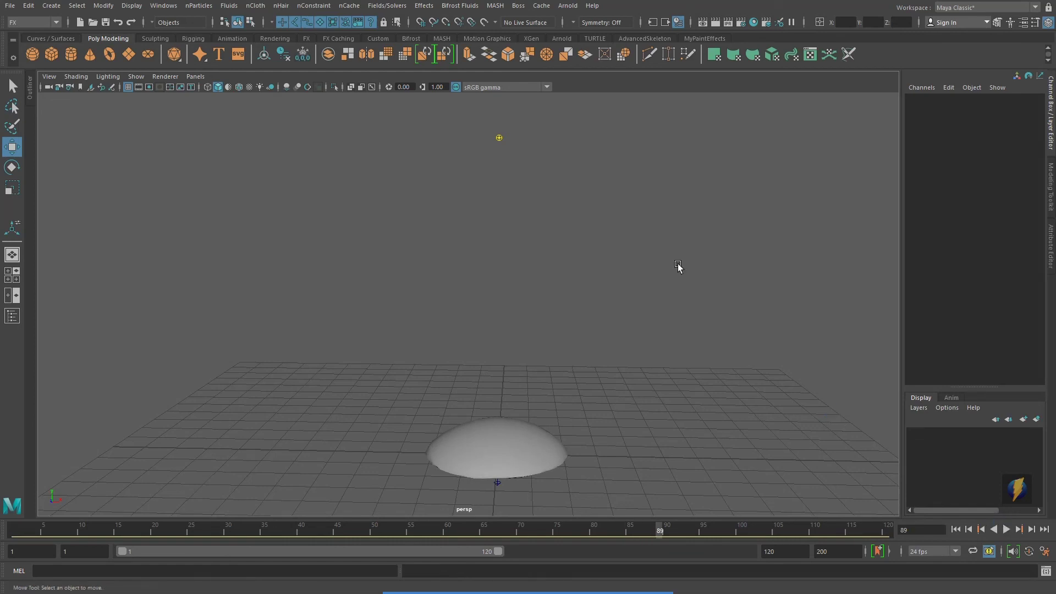